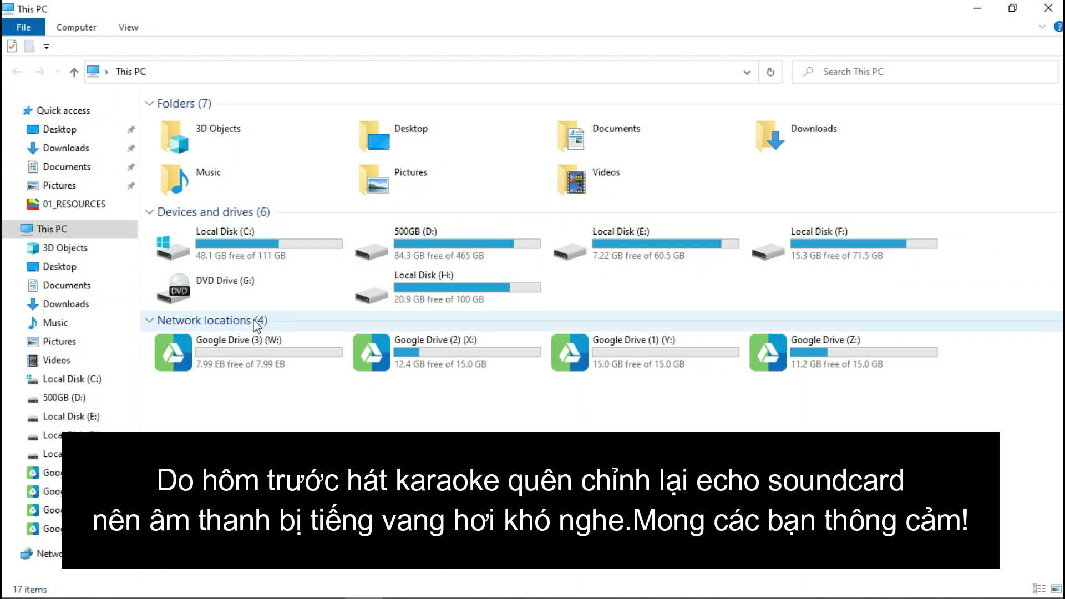
# Browse to C:\Program Files\Adobe\Adobe Photoshop 2020\Required and scroll to UIColors
pyautogui.doubleClick(270, 251)
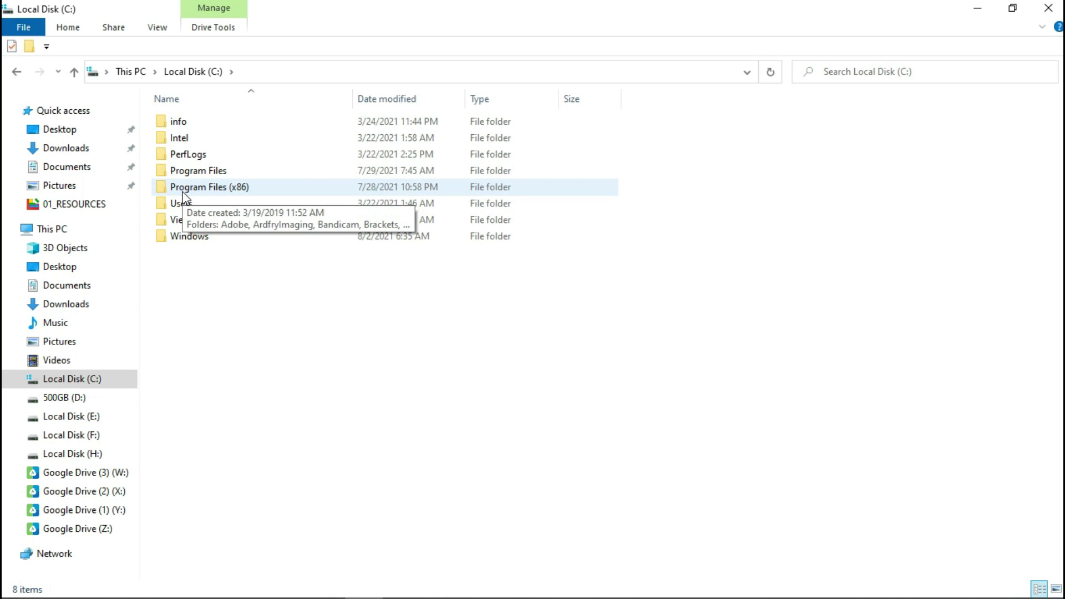
pyautogui.doubleClick(222, 171)
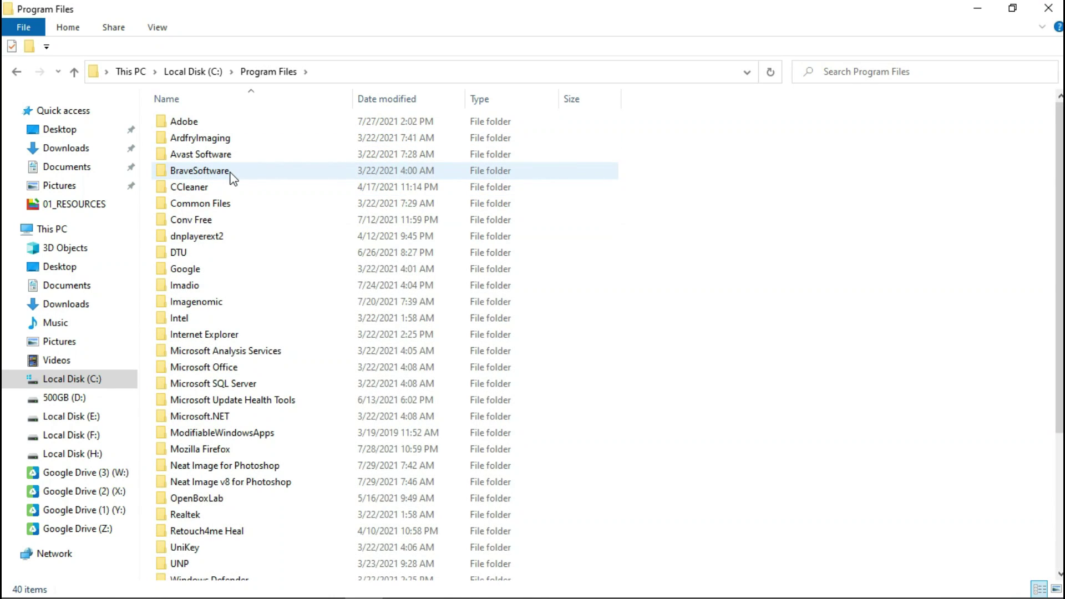
pyautogui.doubleClick(194, 125)
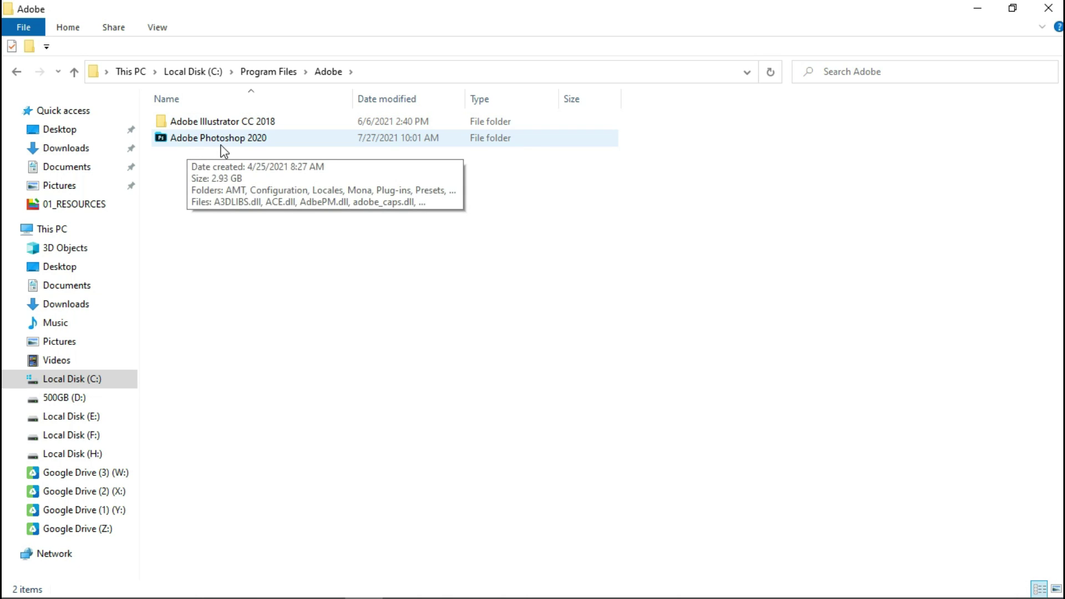
pyautogui.doubleClick(241, 143)
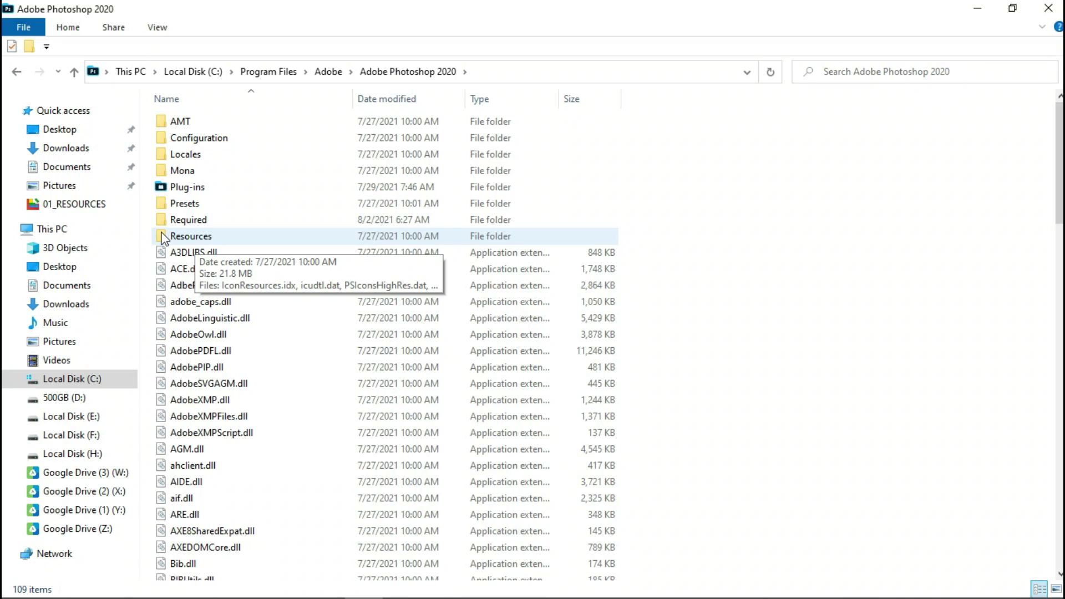
pyautogui.click(217, 225)
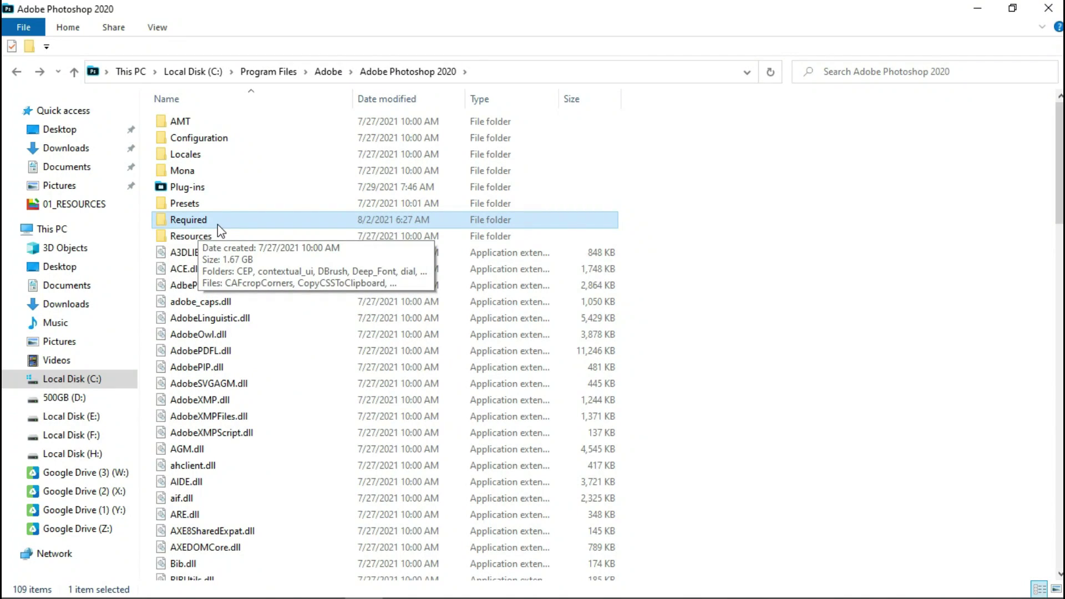
pyautogui.doubleClick(218, 224)
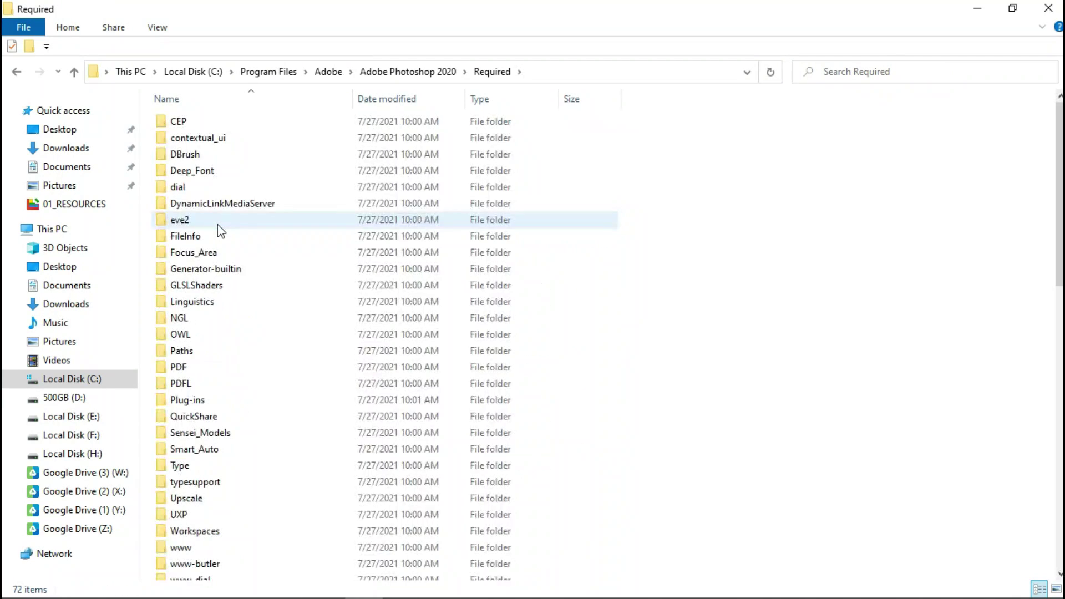
pyautogui.scroll(-15, 270, 478)
pyautogui.click(188, 522)
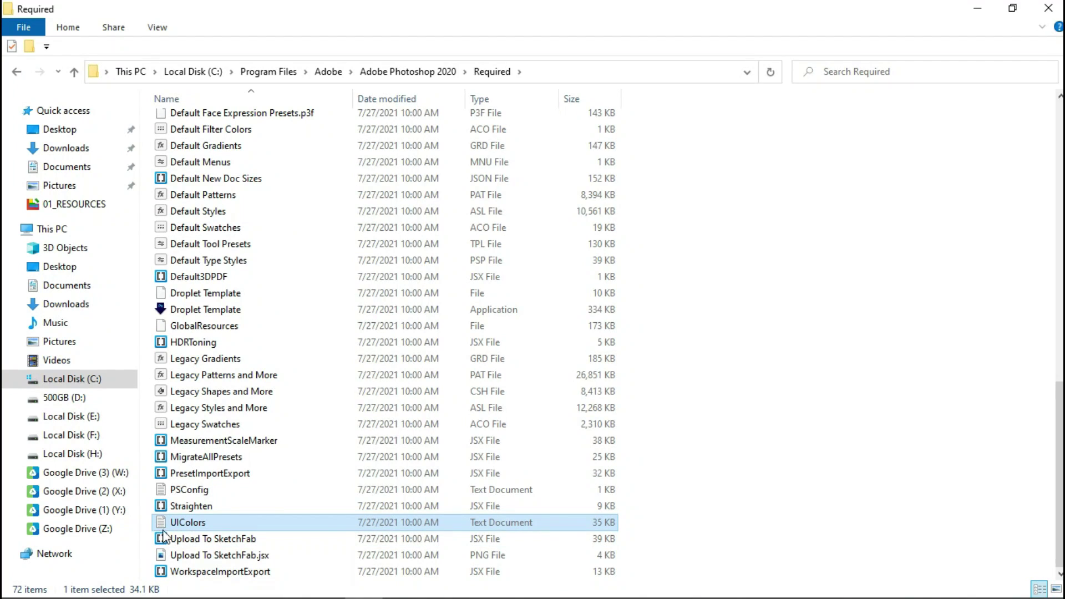
# Duplicate UIColors as 'UIColors - Copy', granting administrator permission for the paste
pyautogui.rightClick(202, 527)
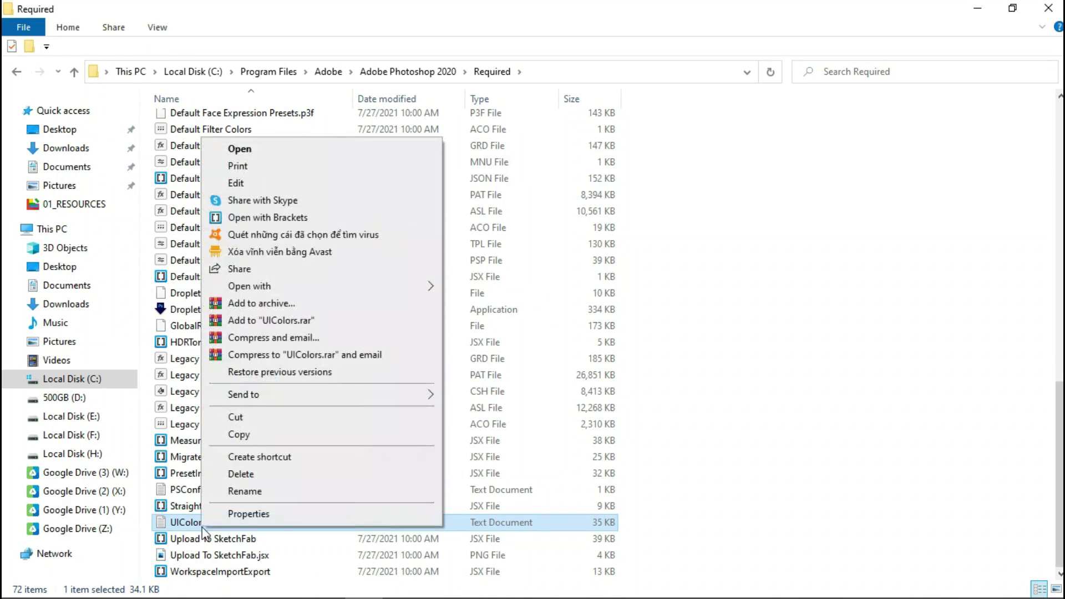
pyautogui.click(251, 437)
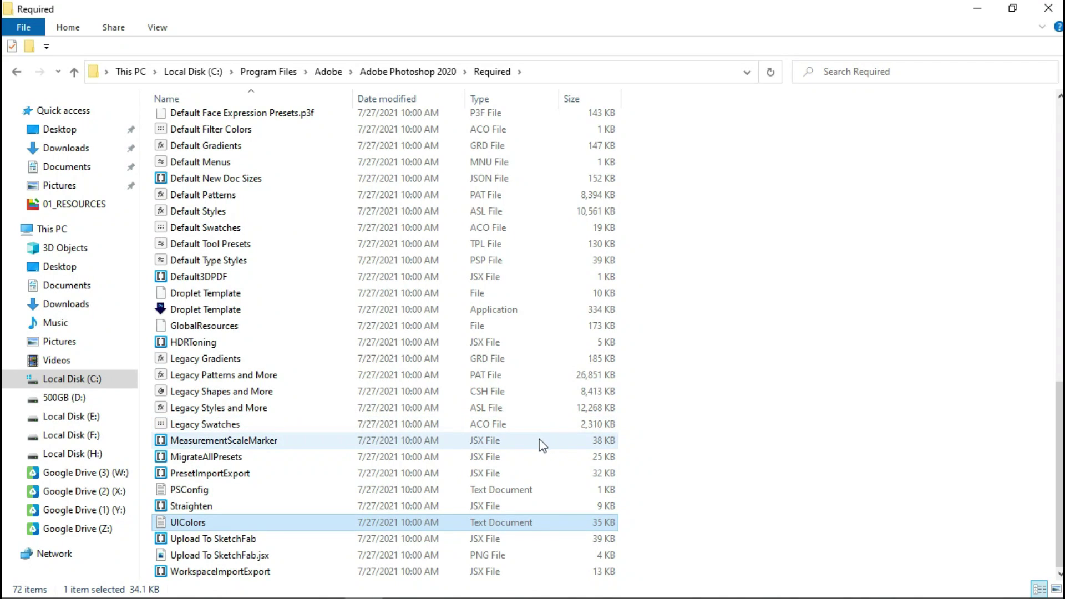
pyautogui.hotkey('ctrl', 'v')
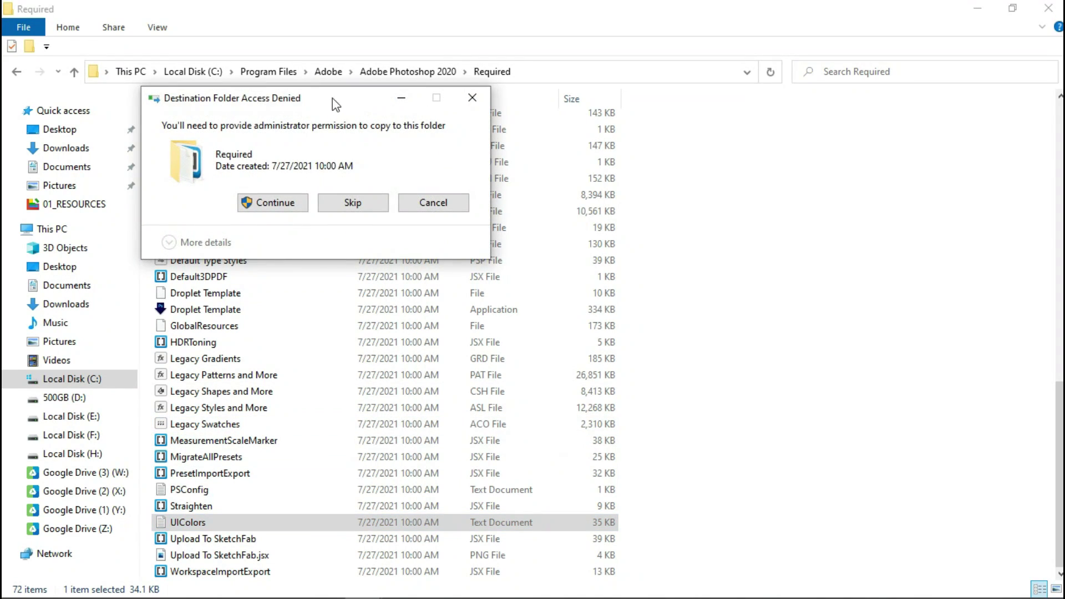
pyautogui.moveTo(332, 98); pyautogui.dragTo(514, 92)
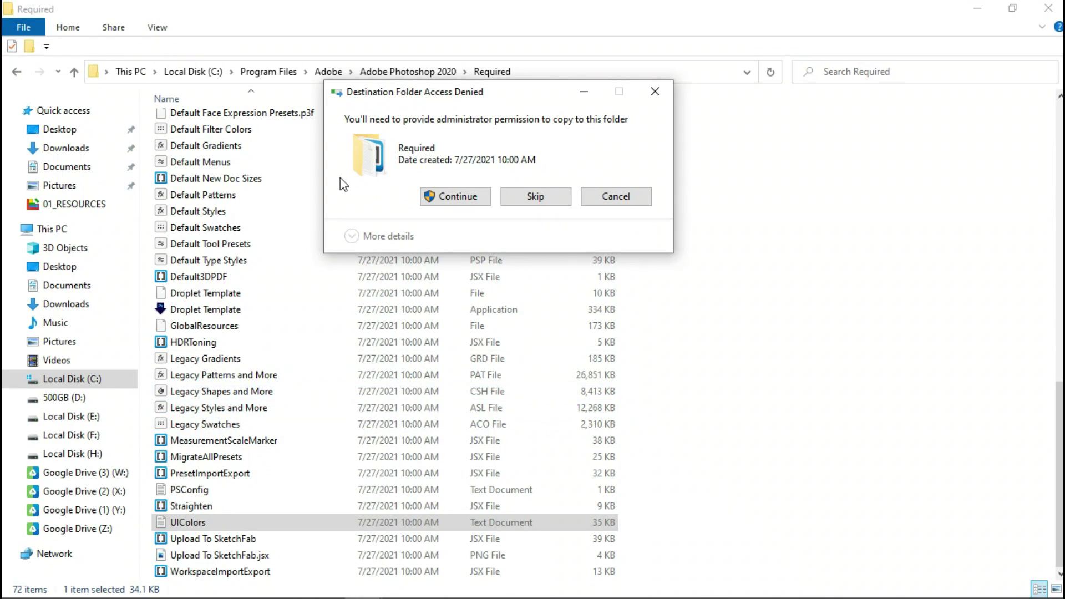
pyautogui.click(447, 198)
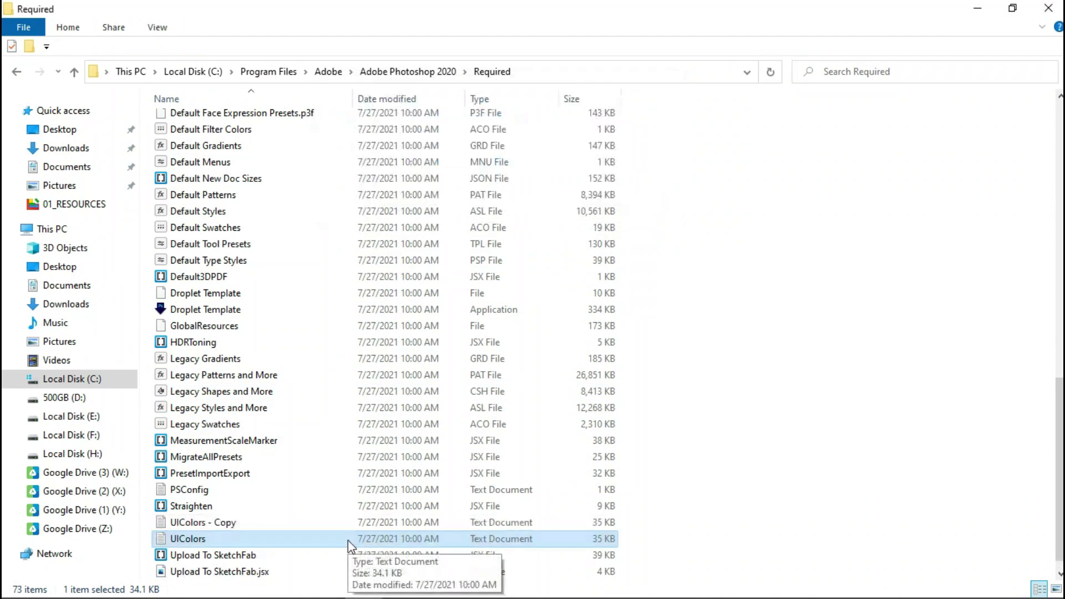
pyautogui.click(221, 524)
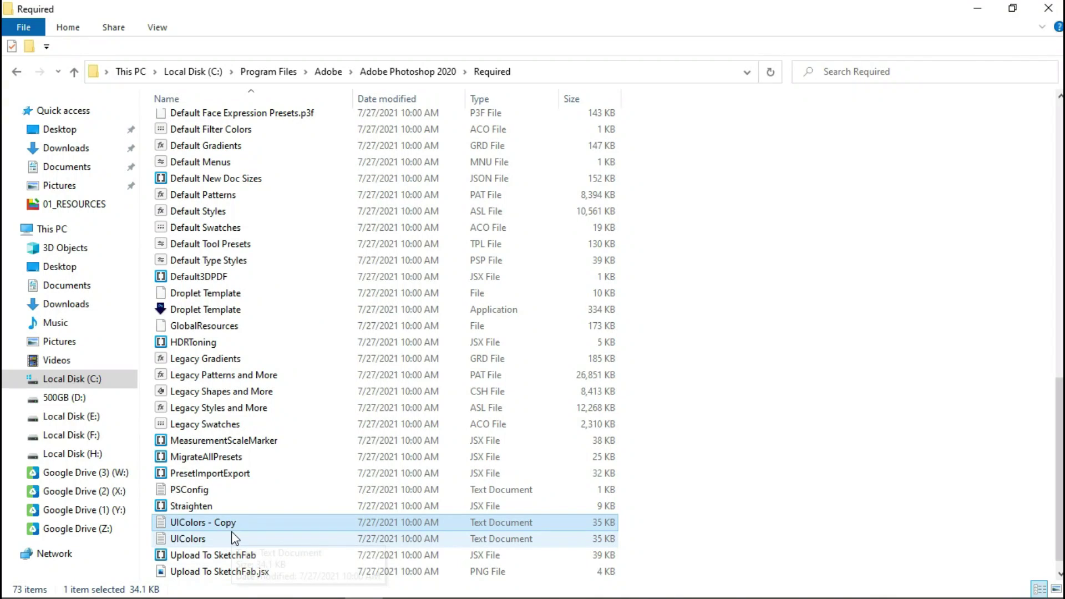
pyautogui.click(189, 539)
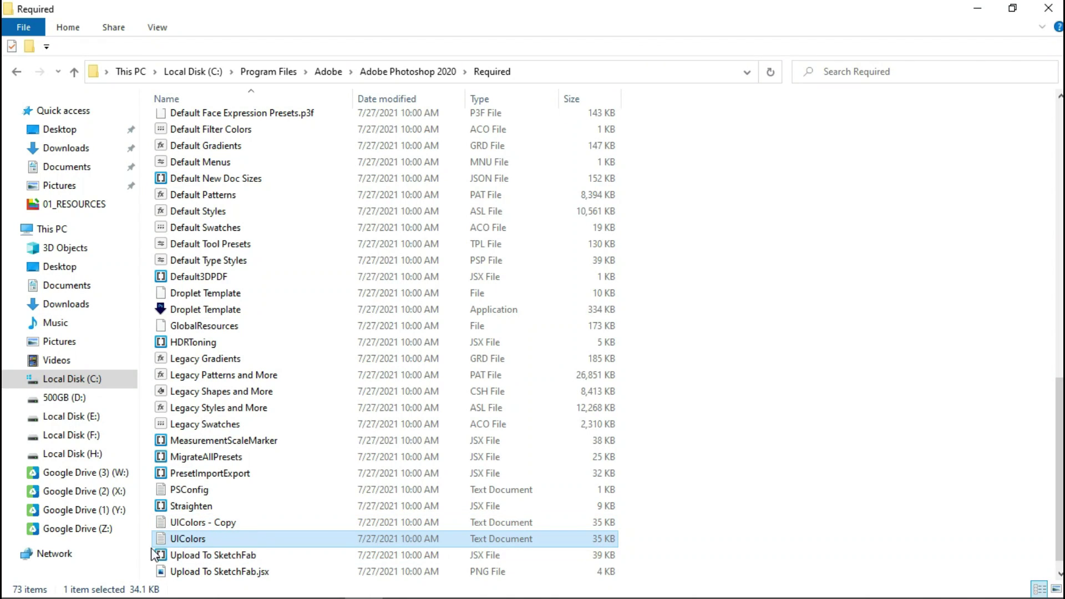
# Edit UIColors in Notepad and scroll through entries like RulerMarkers and CropOverlay
pyautogui.rightClick(190, 539)
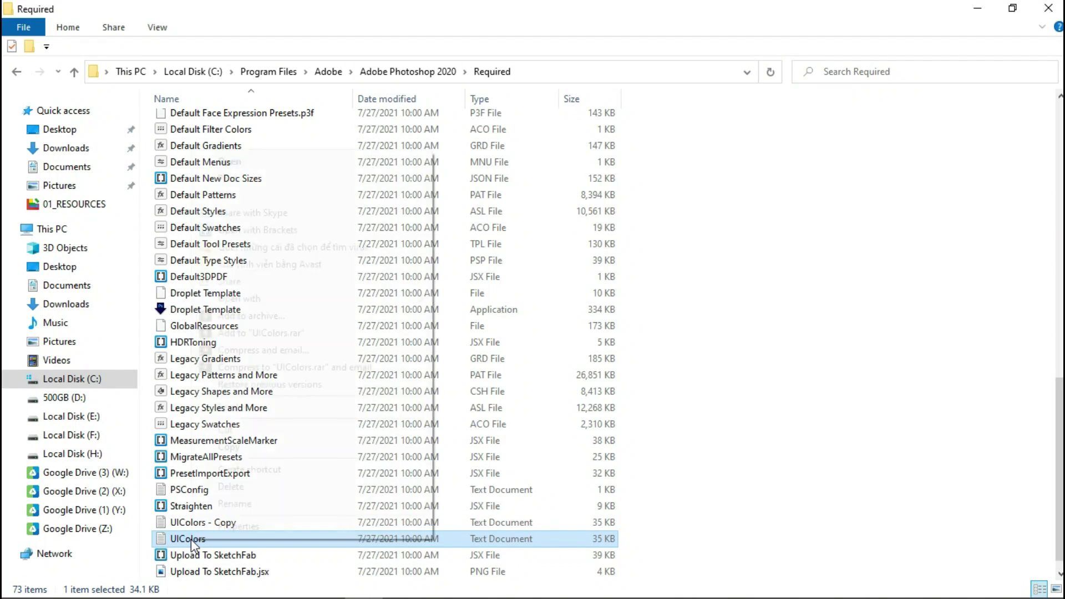
pyautogui.click(262, 192)
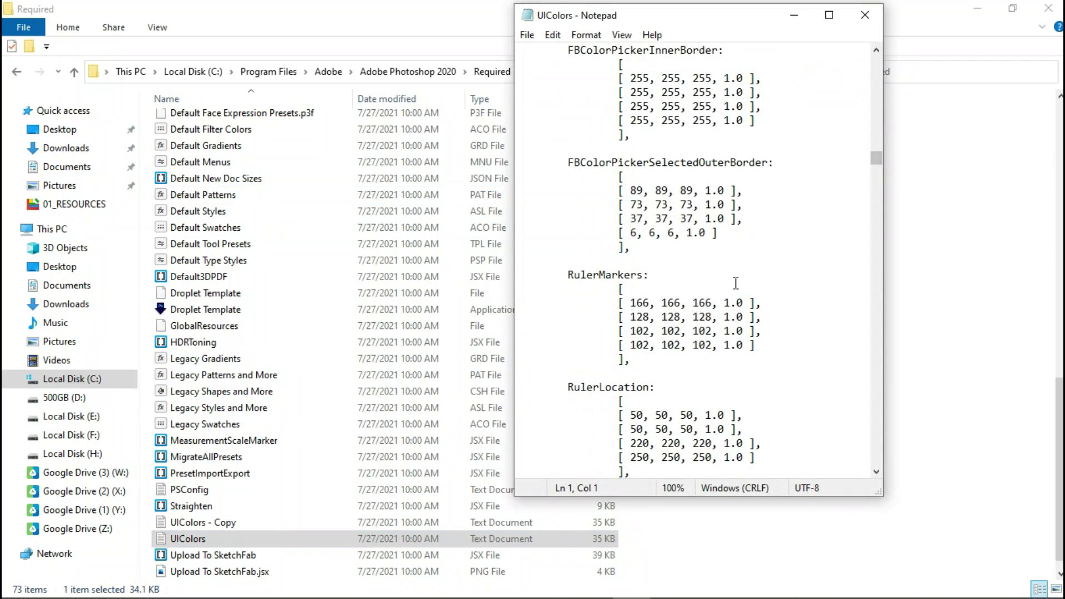
pyautogui.scroll(-6, 710, 344)
pyautogui.scroll(-9, 787, 328)
pyautogui.scroll(-1, 772, 351)
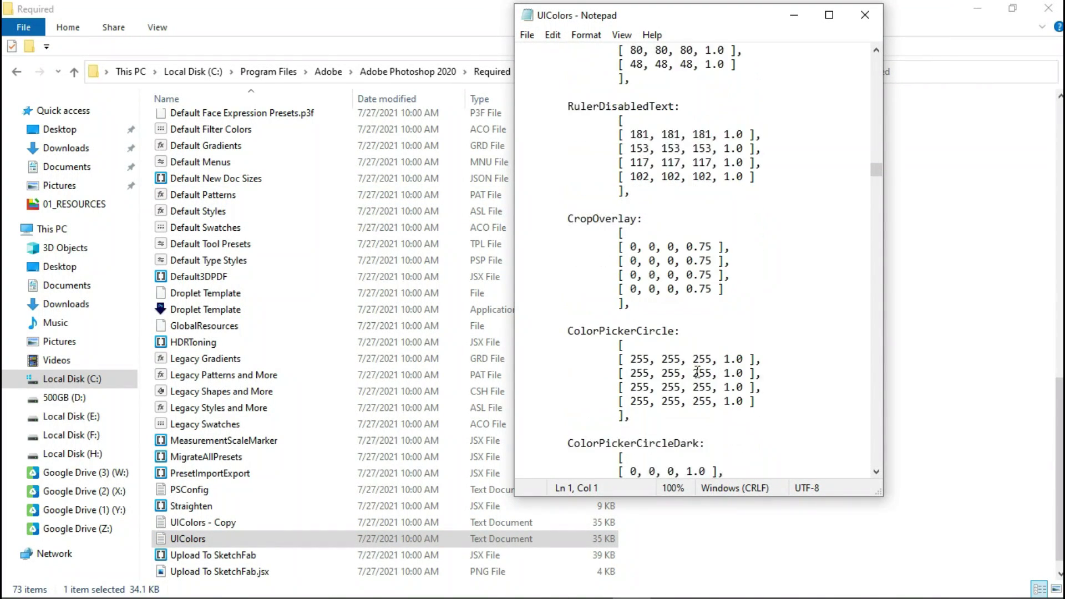
pyautogui.scroll(-4, 772, 352)
pyautogui.scroll(-10, 676, 359)
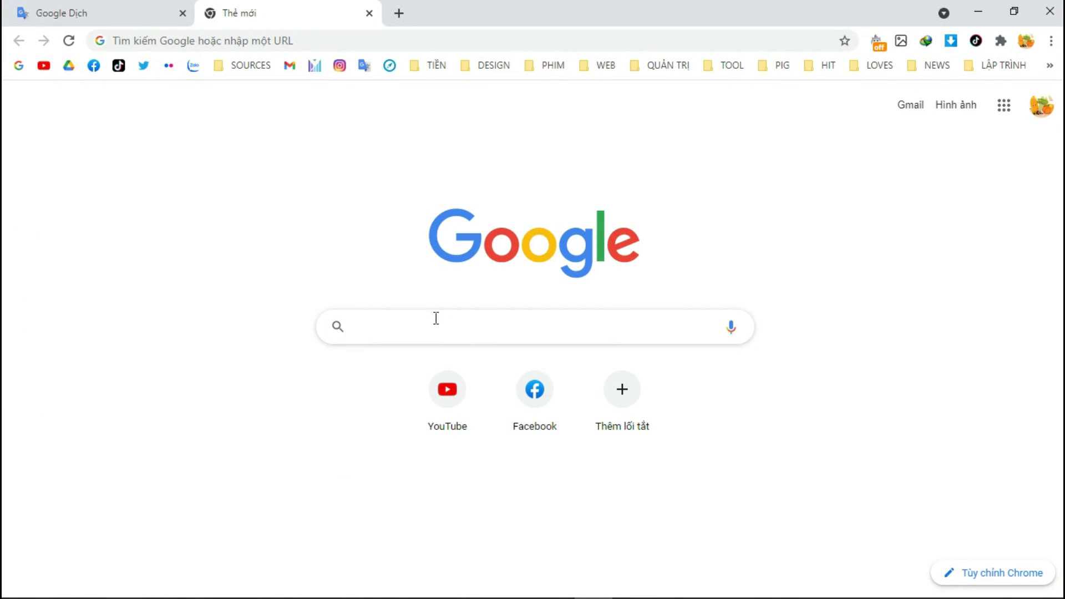
# Google 'hex color', pick dark green #058226 and select its RGB value 5, 130, 38
pyautogui.click(437, 322)
pyautogui.write('hex+co')
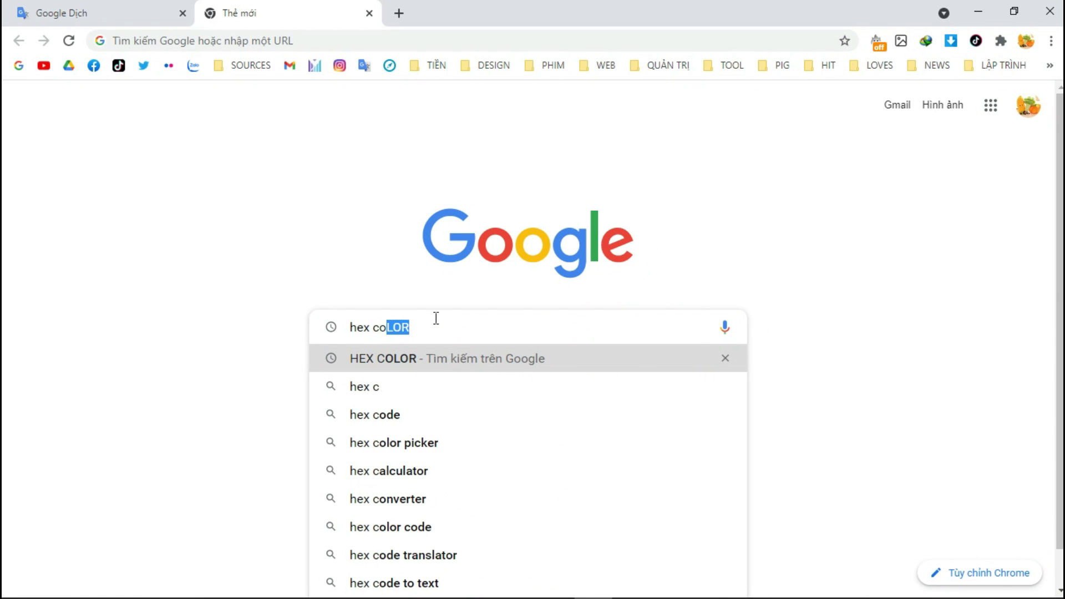
pyautogui.write('lor')
pyautogui.press('Return')
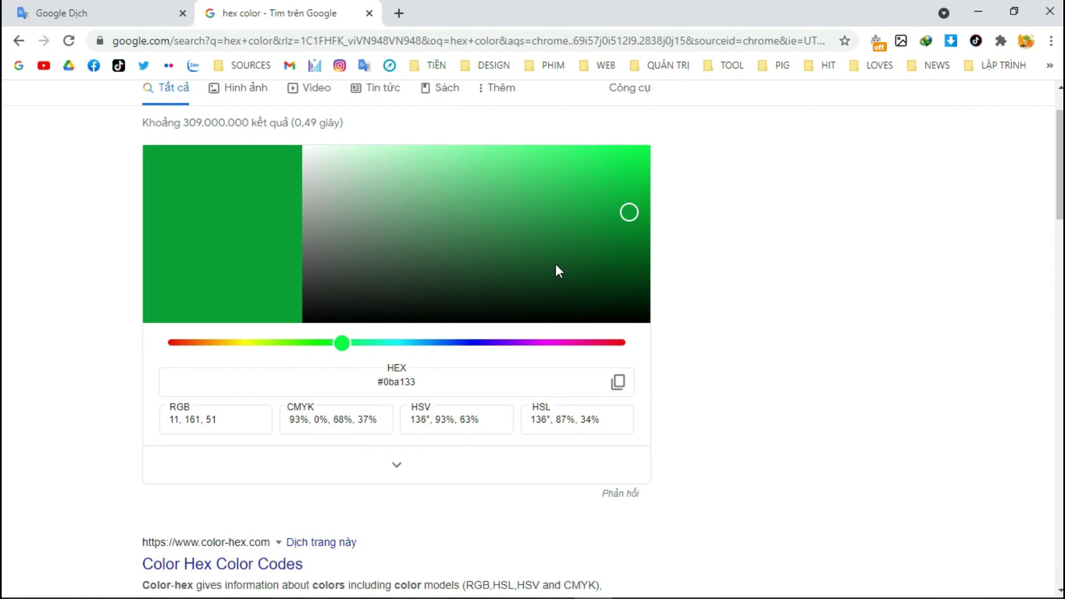
pyautogui.click(636, 234)
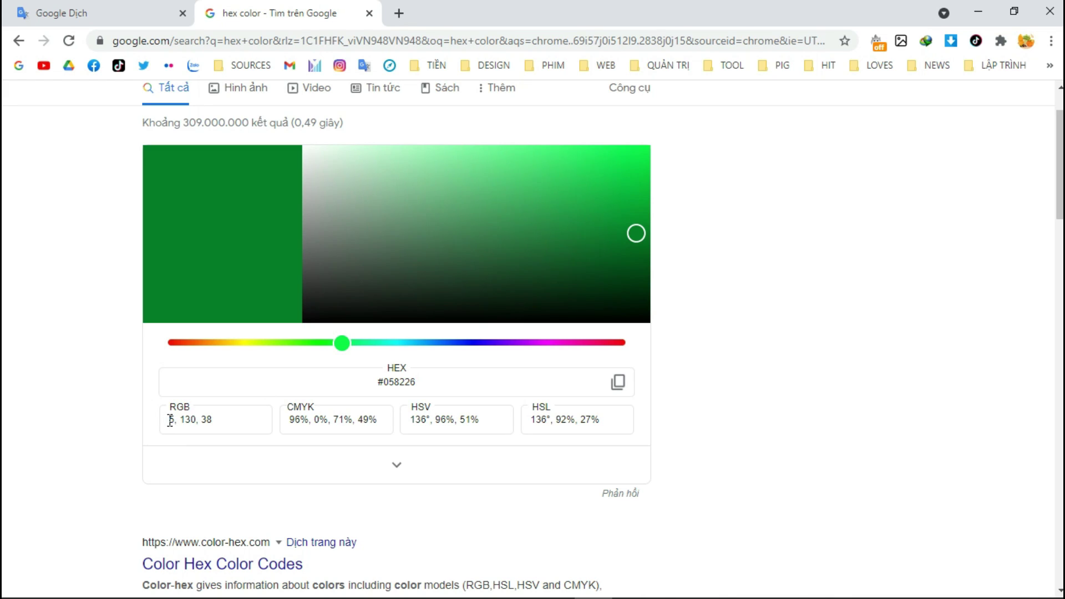
pyautogui.moveTo(173, 420); pyautogui.dragTo(220, 418)
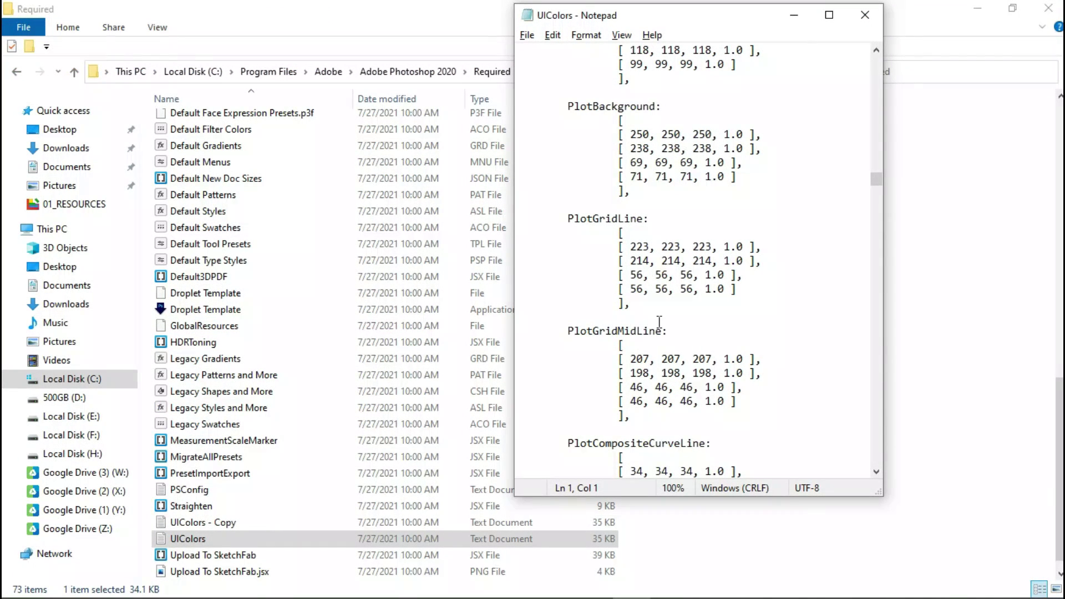
# Scroll UIColors past the Plot entries down to IconFrame, then close Notepad
pyautogui.scroll(-1, 643, 381)
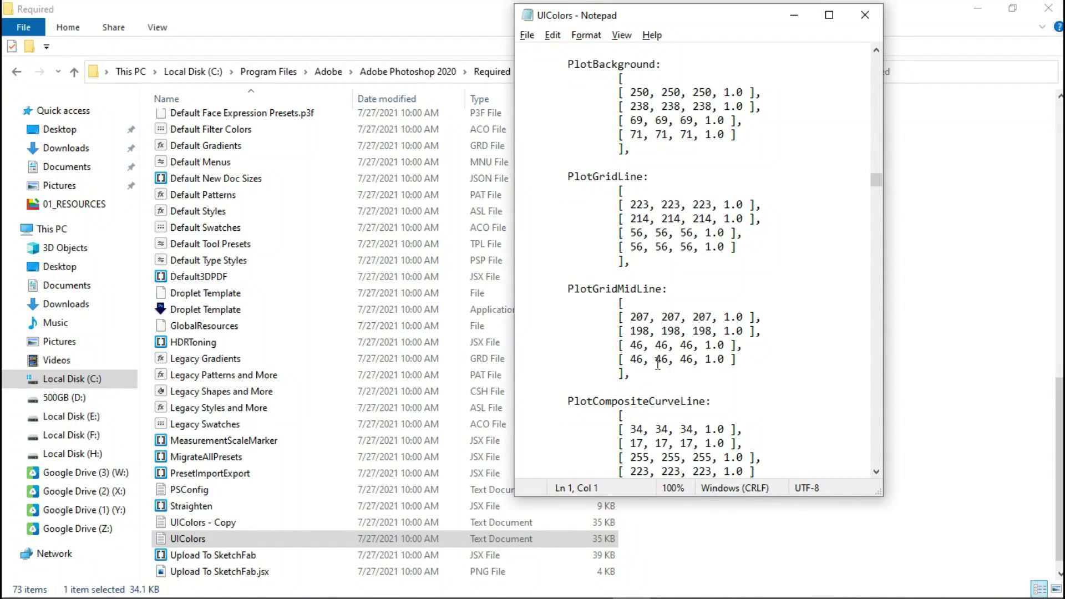
pyautogui.scroll(-3, 657, 363)
pyautogui.scroll(-2, 658, 363)
pyautogui.scroll(-1, 685, 371)
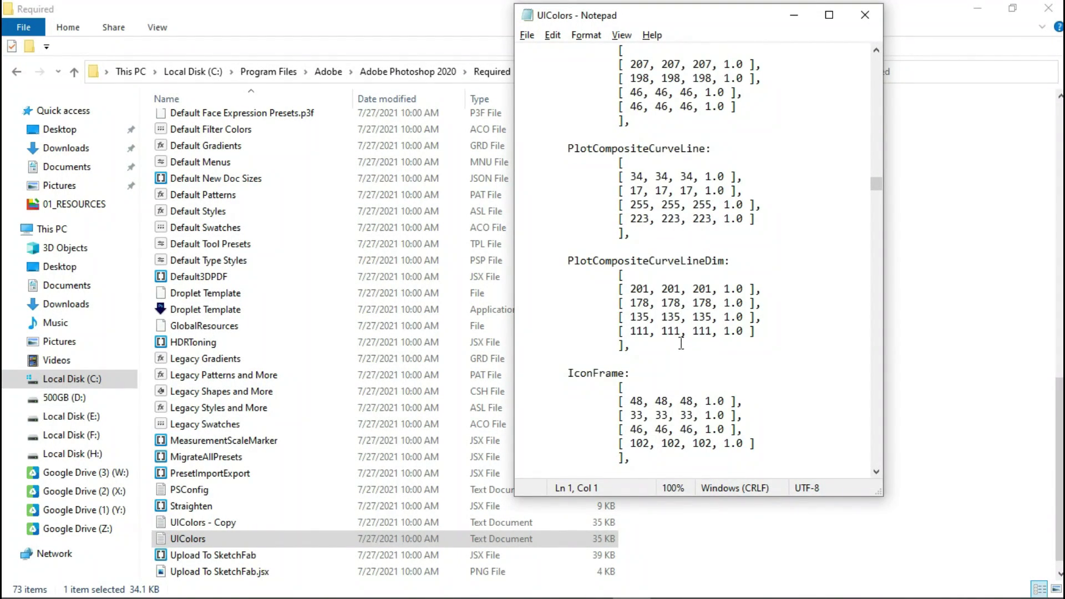
pyautogui.click(865, 15)
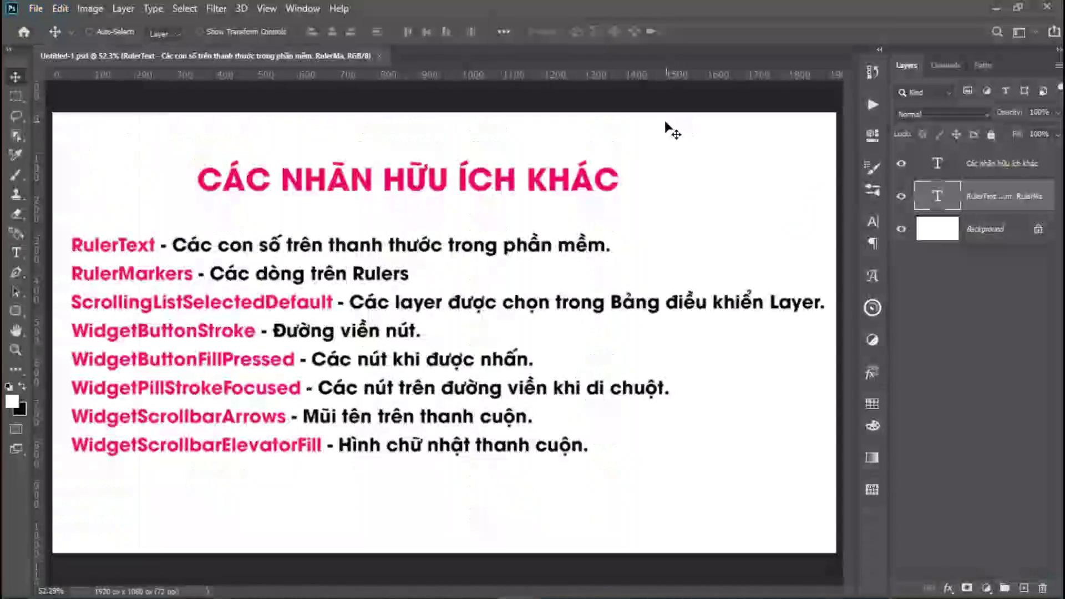
# Minimize Photoshop to reveal the UI folder holding the Ui Color Picker script
pyautogui.click(995, 8)
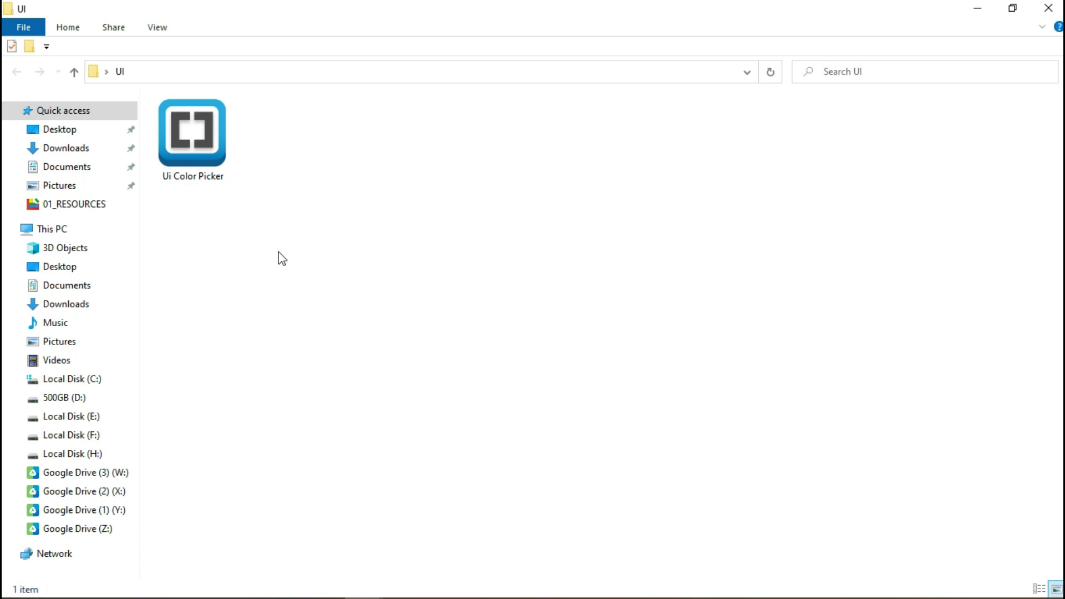
pyautogui.moveTo(191, 137)
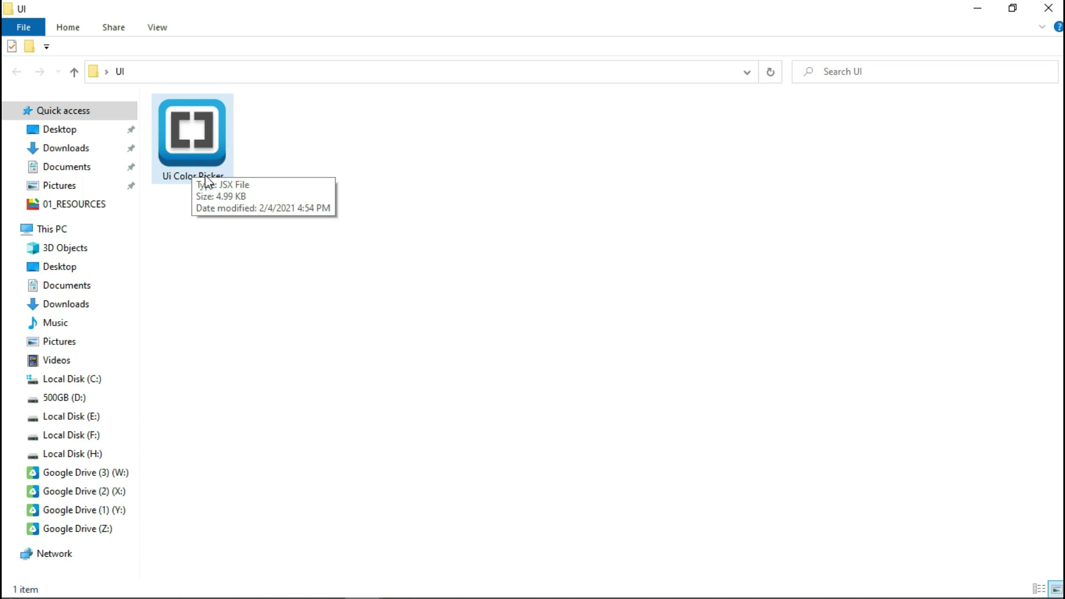
# Open the Ui Color Picker script with Adobe Photoshop 2020
pyautogui.doubleClick(188, 154)
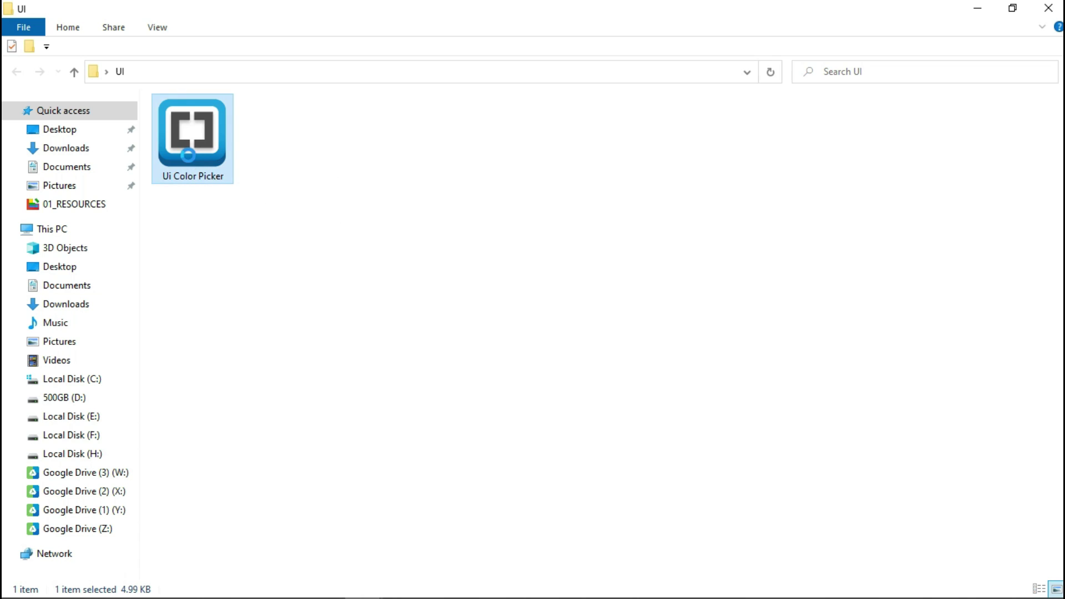
pyautogui.rightClick(189, 155)
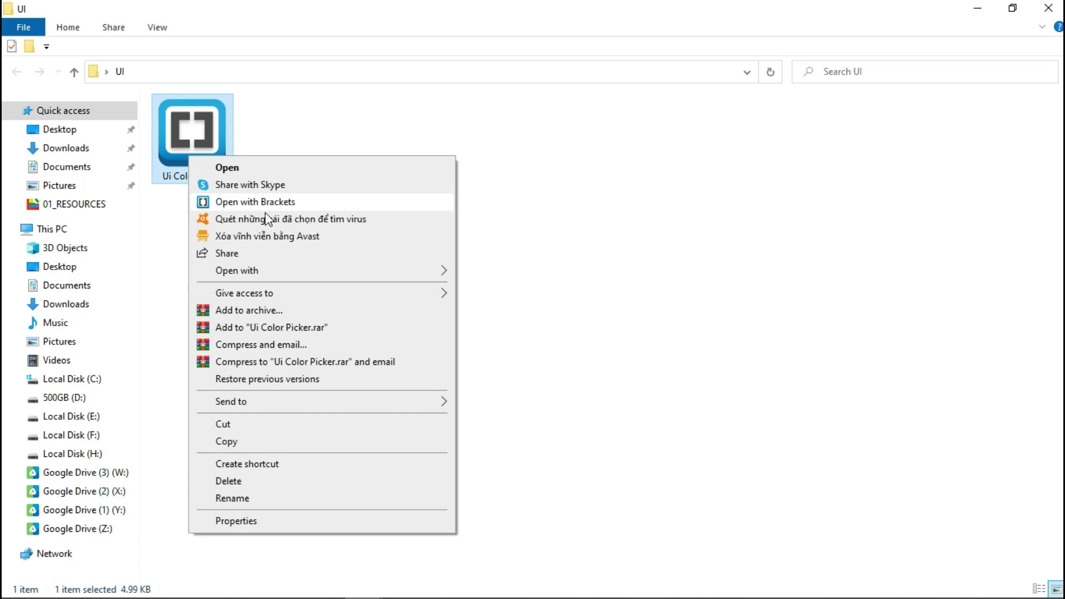
pyautogui.moveTo(237, 270)
pyautogui.click(515, 272)
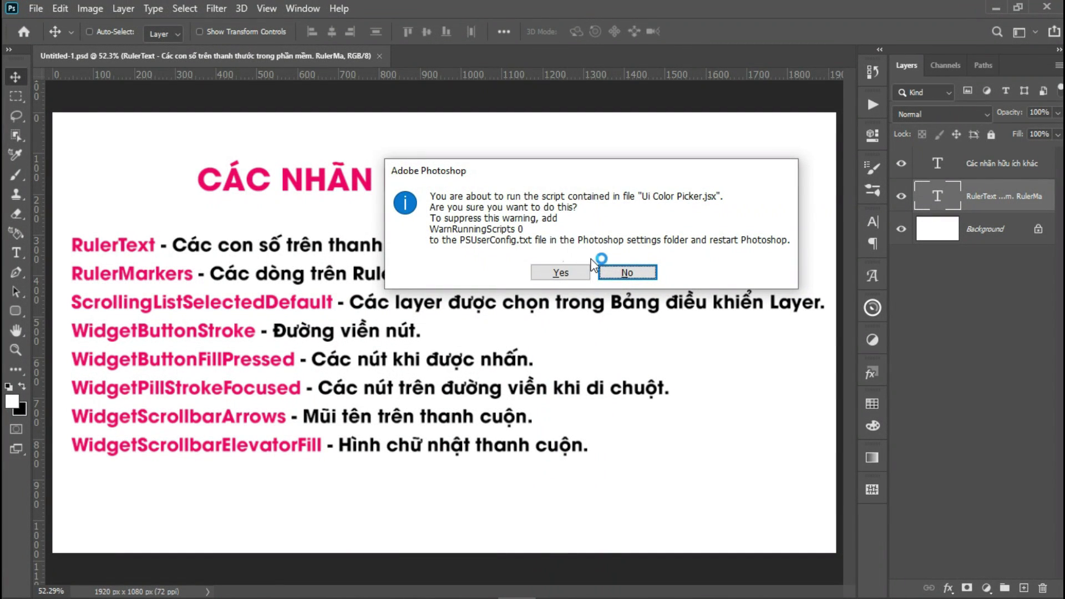
# Confirm running Ui Color Picker, then dismiss its UIColors swatch window
pyautogui.click(564, 275)
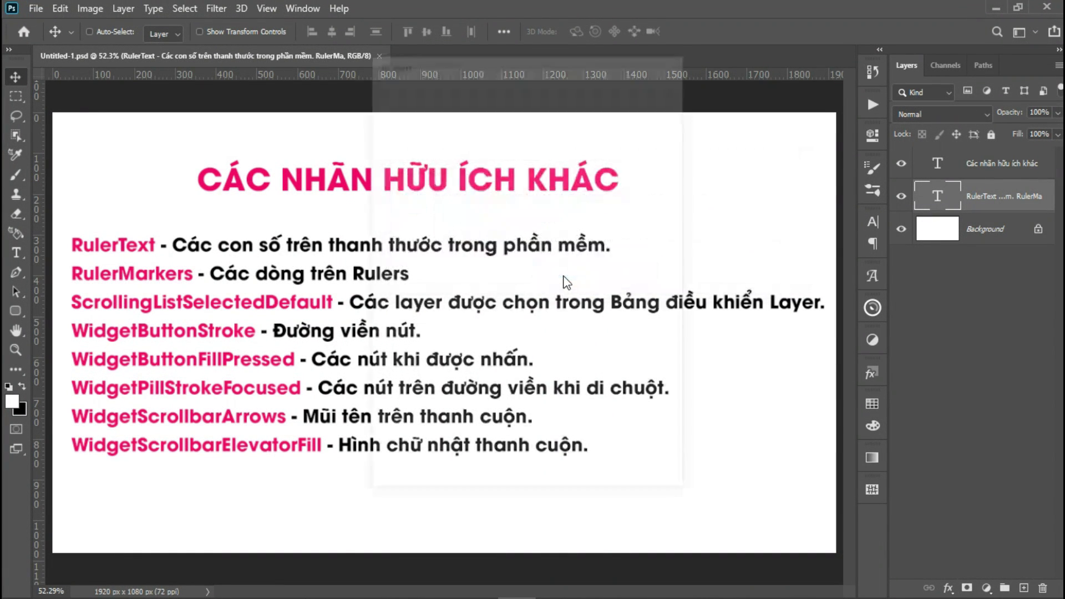
pyautogui.moveTo(550, 71); pyautogui.dragTo(684, 82)
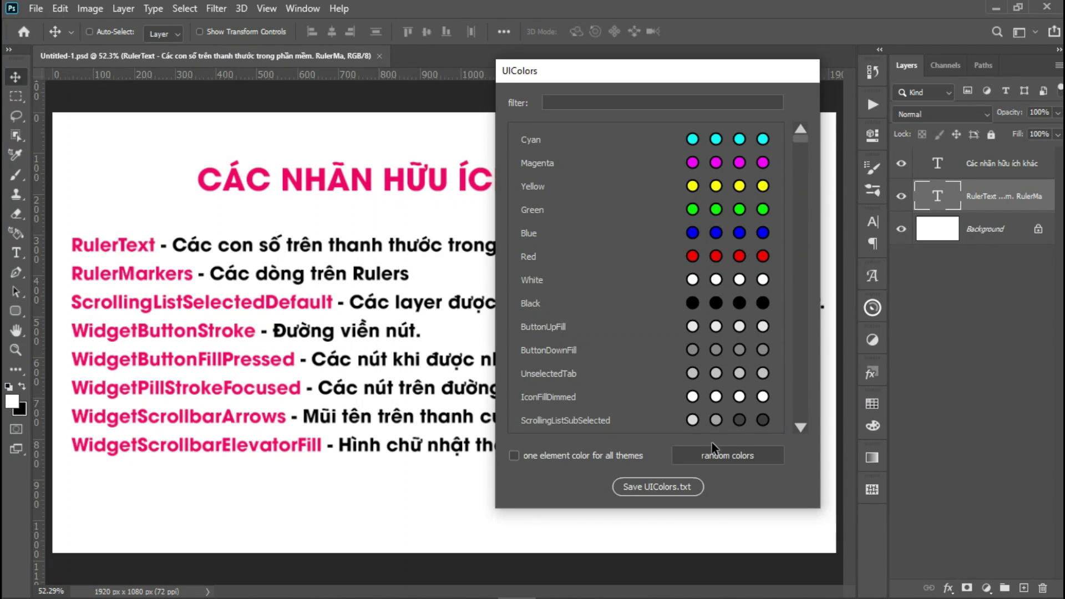
pyautogui.click(705, 414)
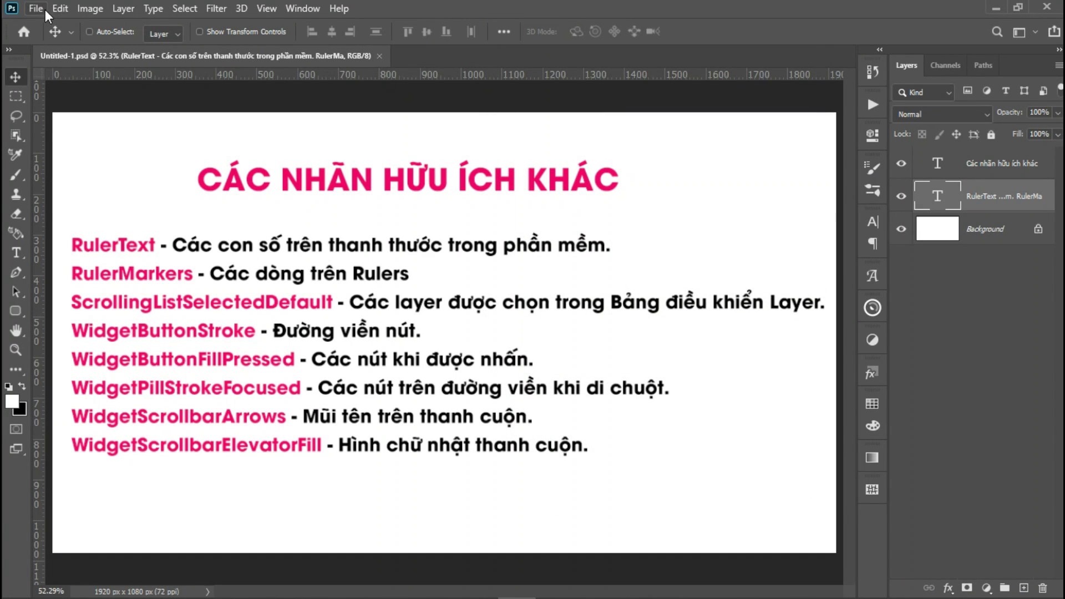
# Try all four Interface colour themes in Preferences, ending on the medium-dark grey one
pyautogui.click(59, 9)
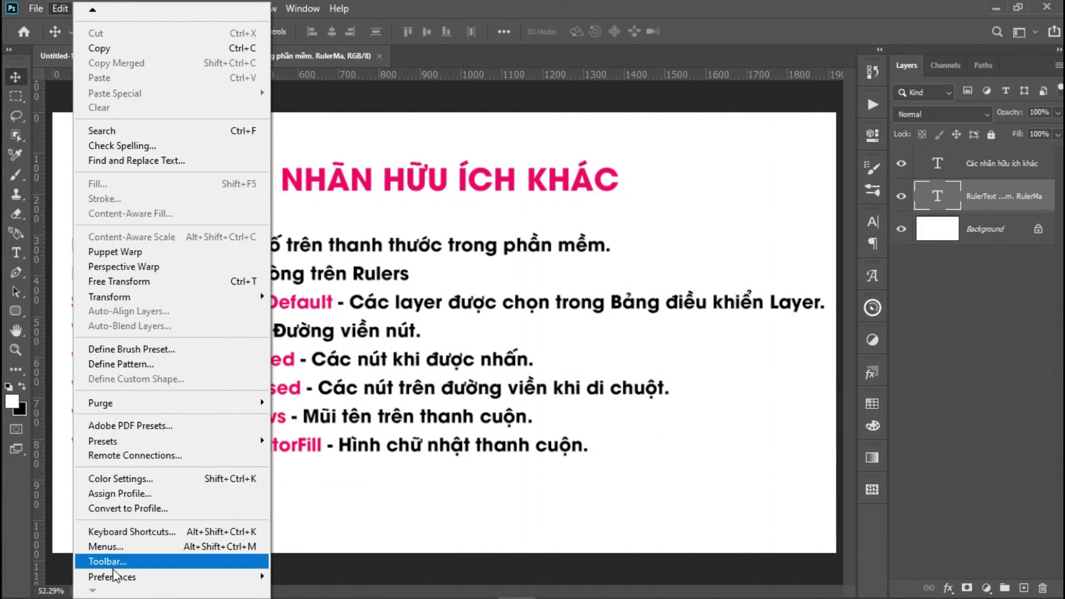
pyautogui.moveTo(112, 577)
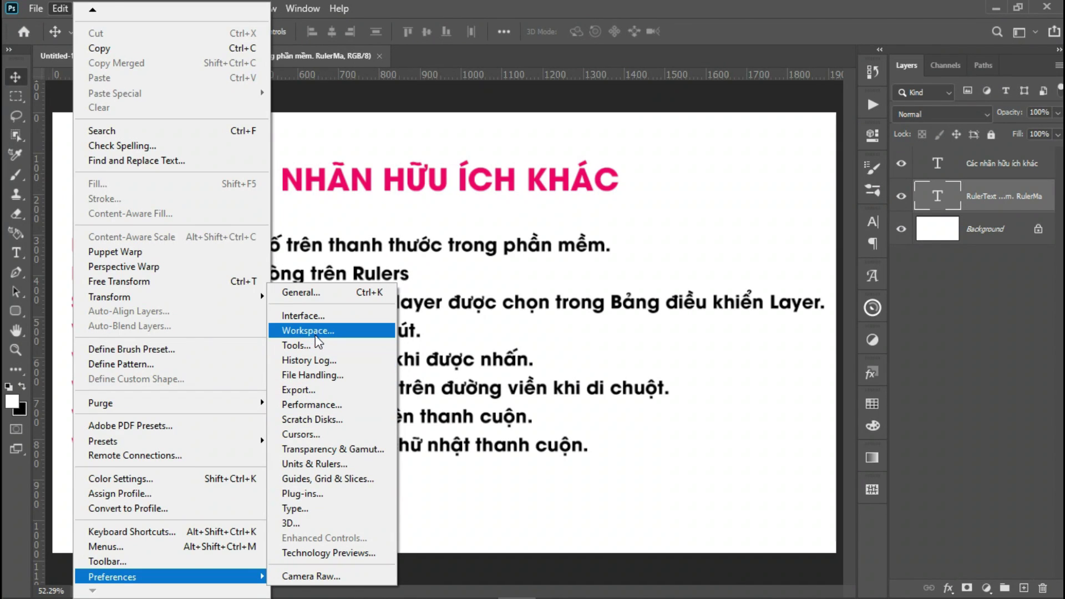
pyautogui.click(319, 320)
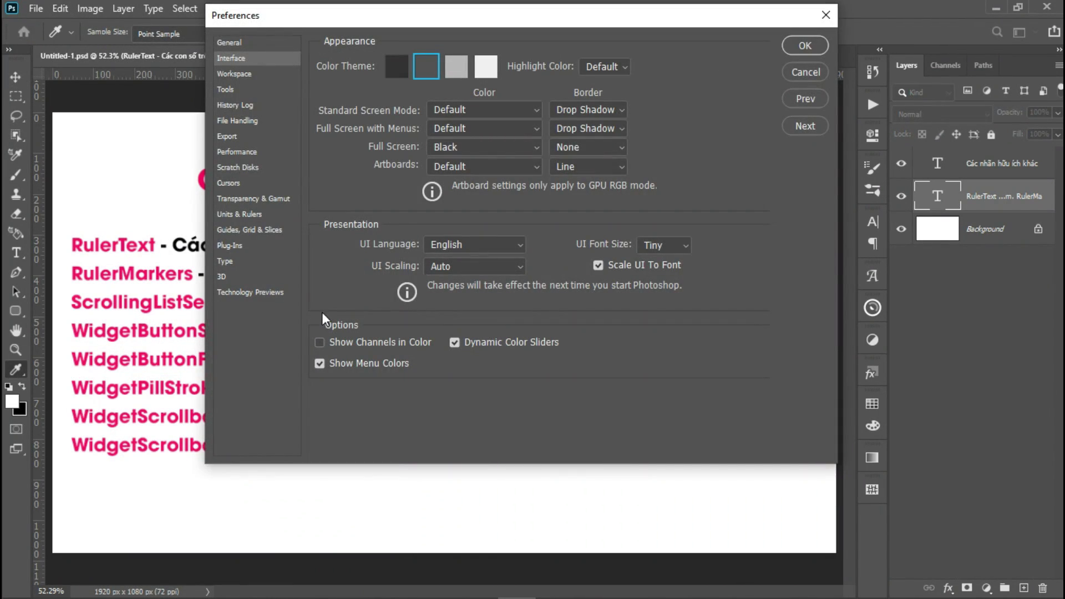
pyautogui.moveTo(558, 31); pyautogui.dragTo(570, 66)
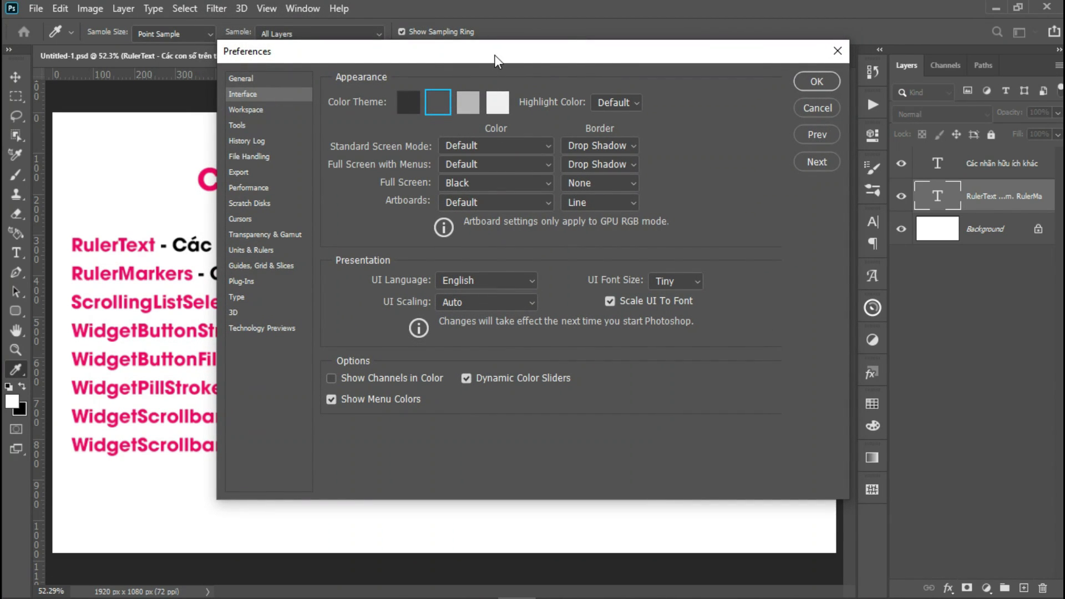
pyautogui.moveTo(459, 47); pyautogui.dragTo(407, 43)
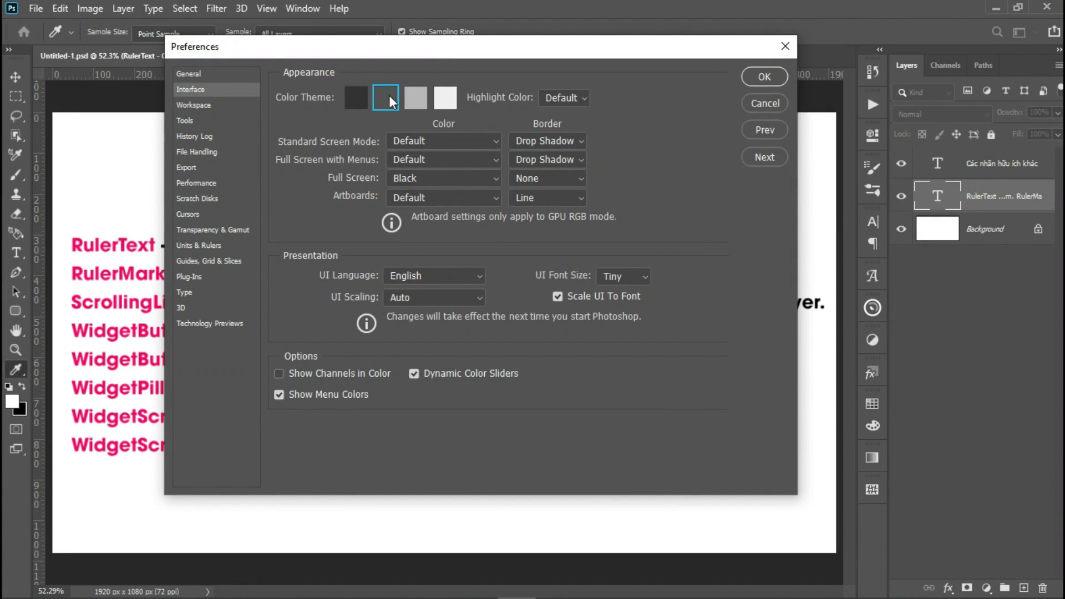
pyautogui.click(362, 97)
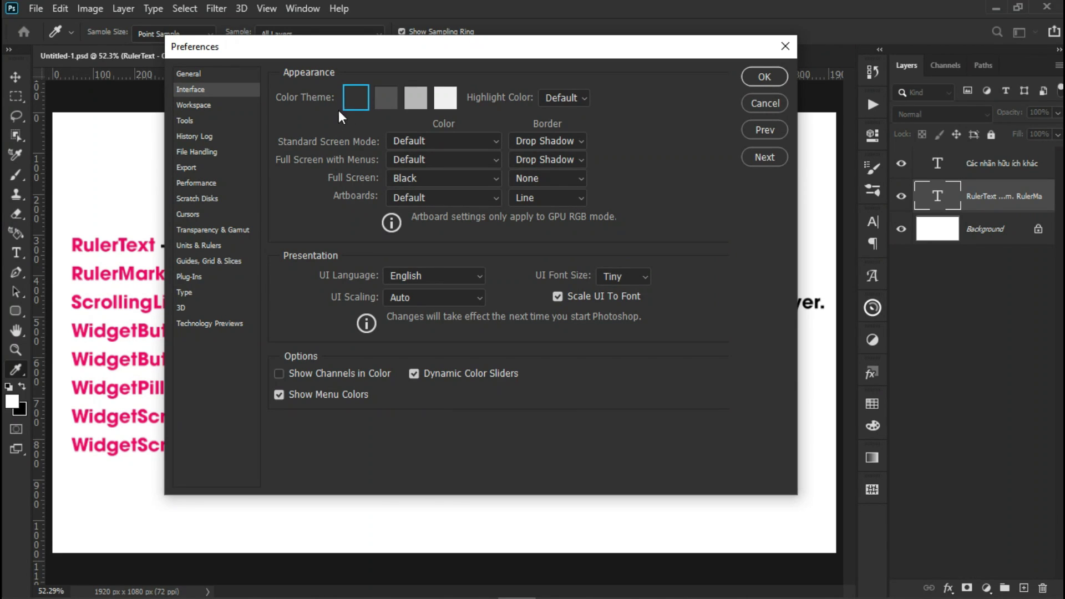
pyautogui.click(385, 97)
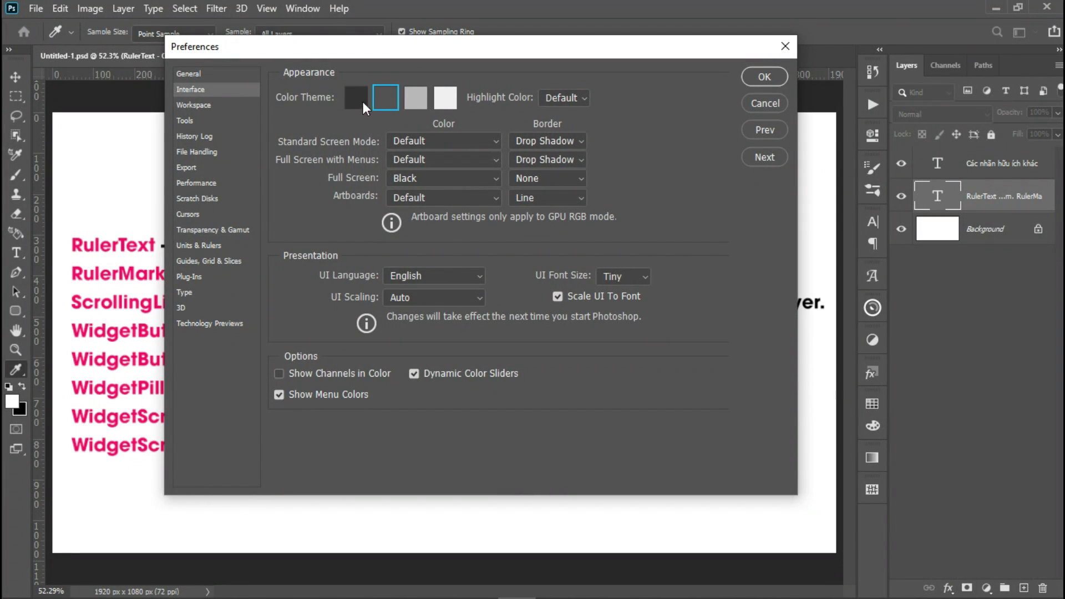
pyautogui.click(416, 97)
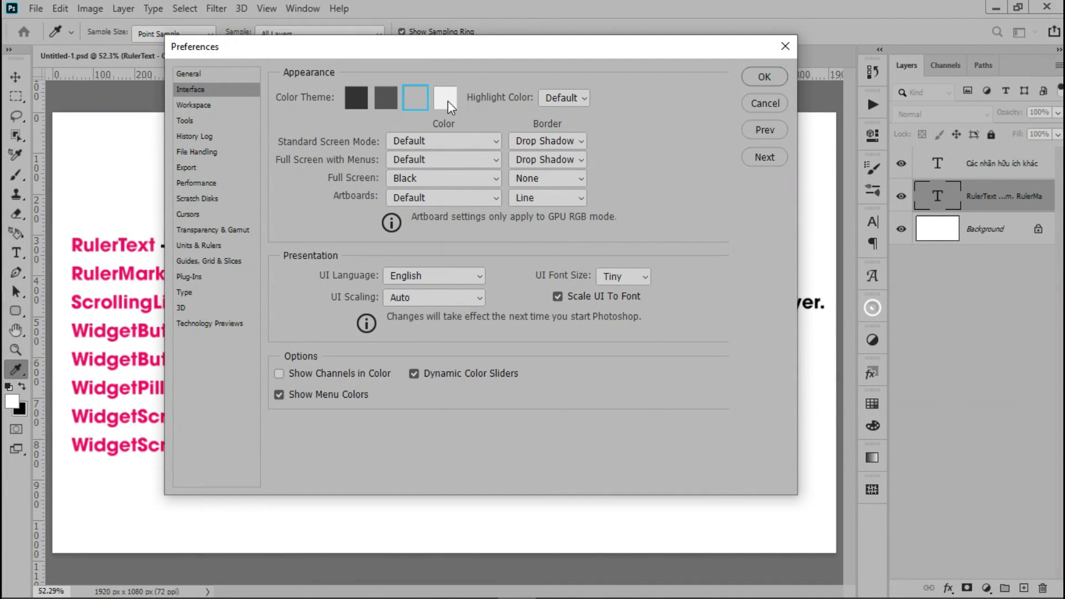
pyautogui.click(447, 100)
pyautogui.click(356, 98)
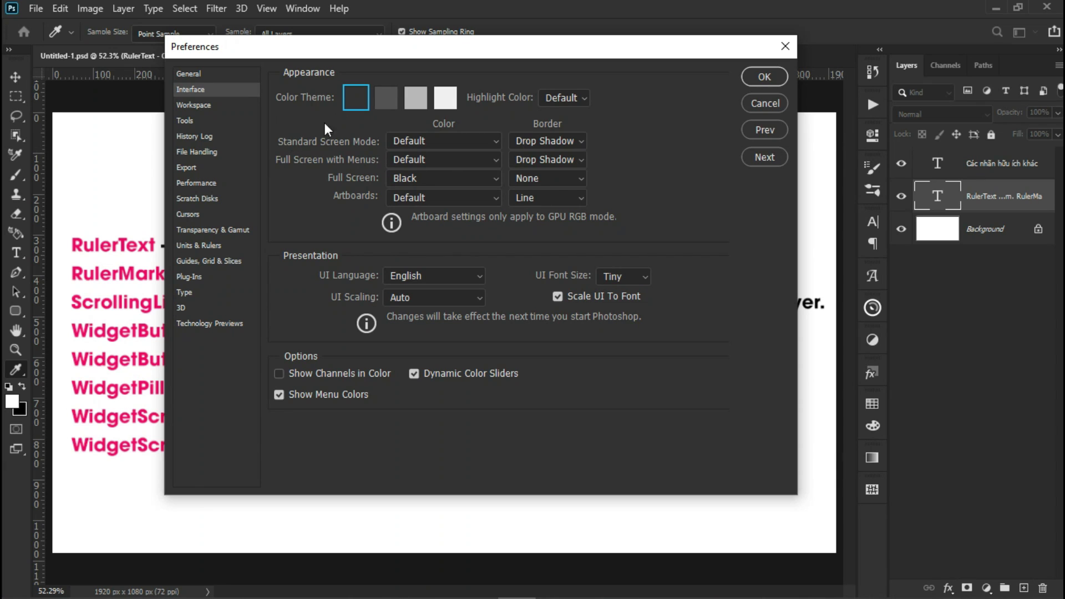
pyautogui.click(378, 104)
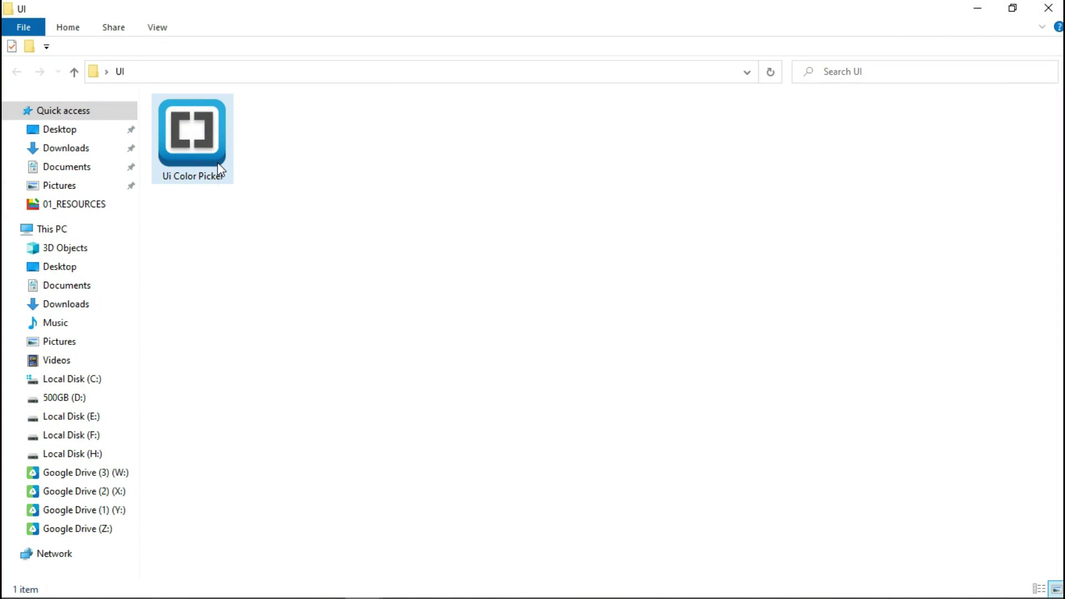
# Reopen Ui Color Picker in Adobe Photoshop 2020 and allow the script to run
pyautogui.rightClick(215, 158)
pyautogui.moveTo(261, 271)
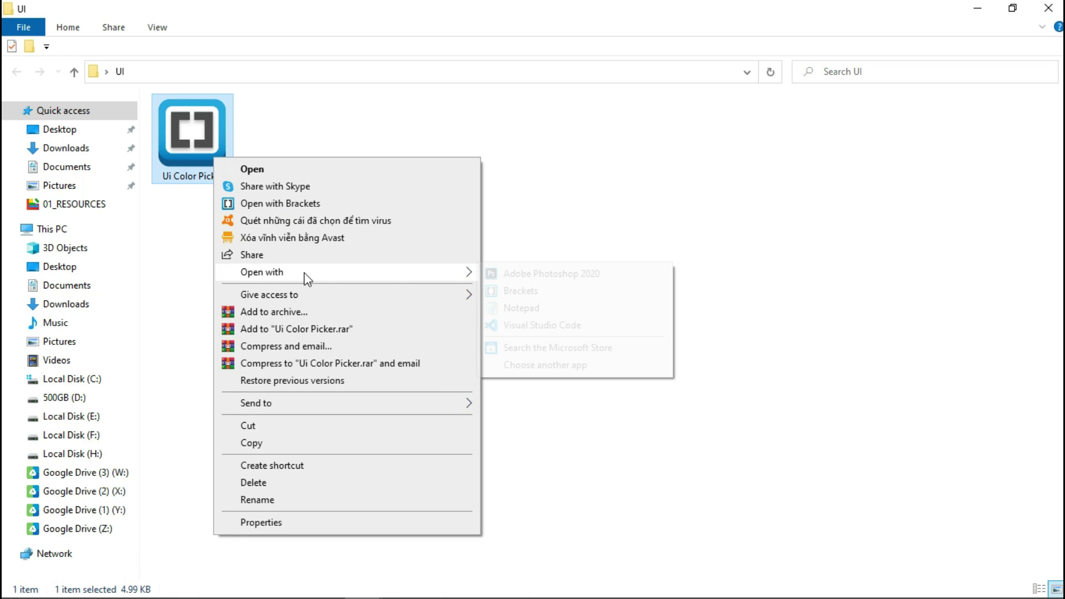
pyautogui.click(559, 280)
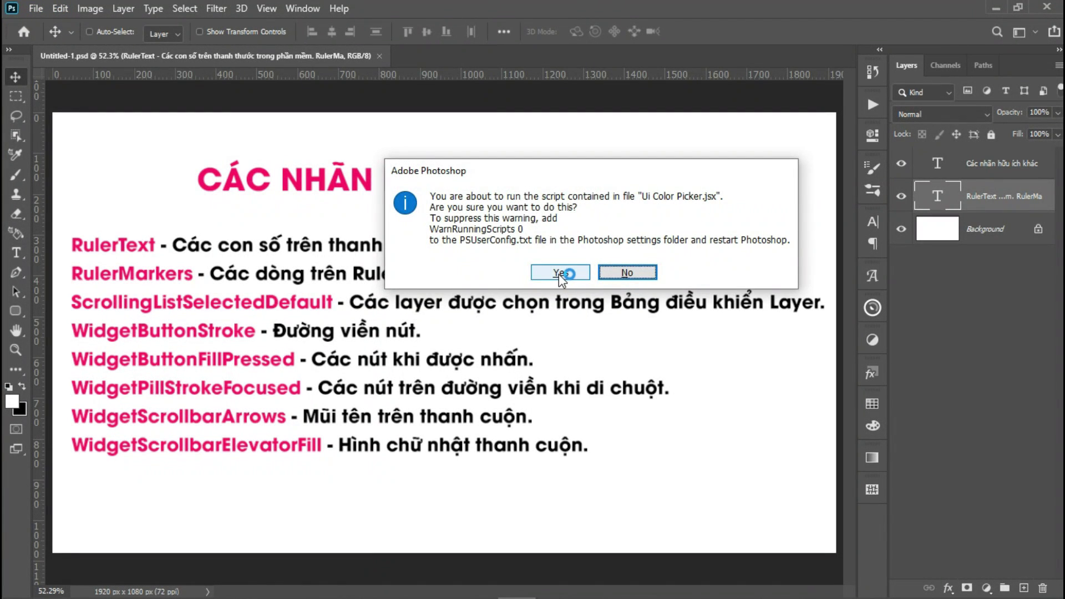
pyautogui.click(557, 273)
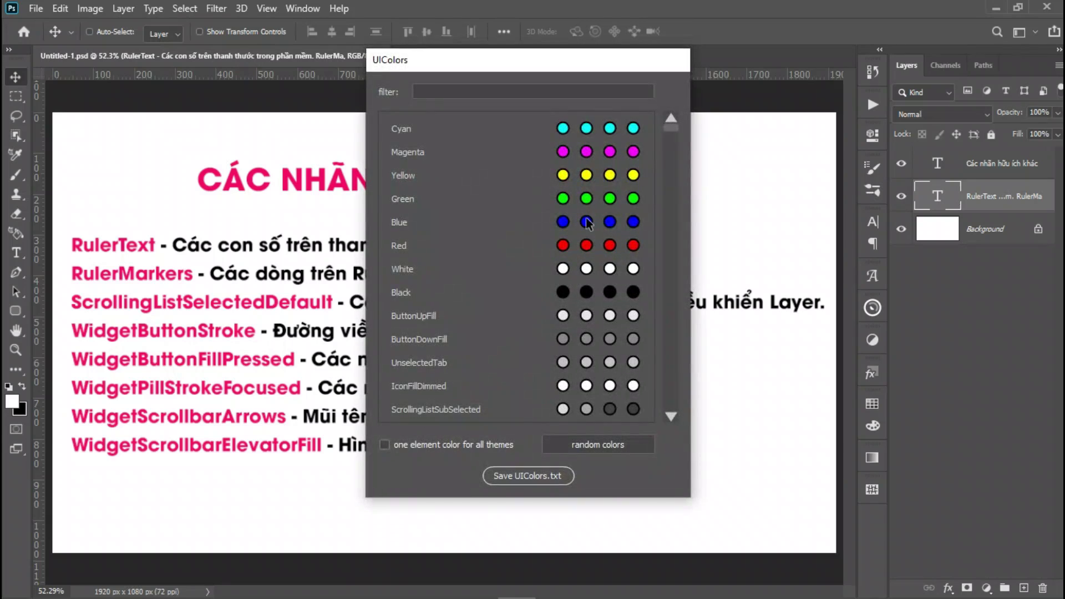
# Position the UIColors list beside the canvas and bring the Notepad element-name notes forward
pyautogui.moveTo(607, 68); pyautogui.dragTo(701, 76)
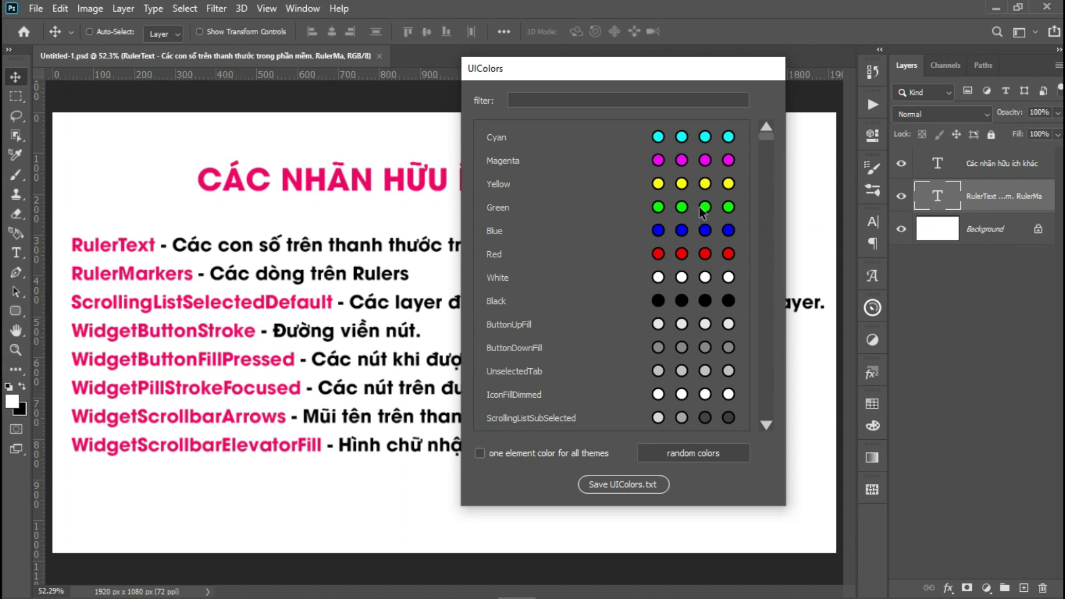
pyautogui.scroll(-2, 767, 142)
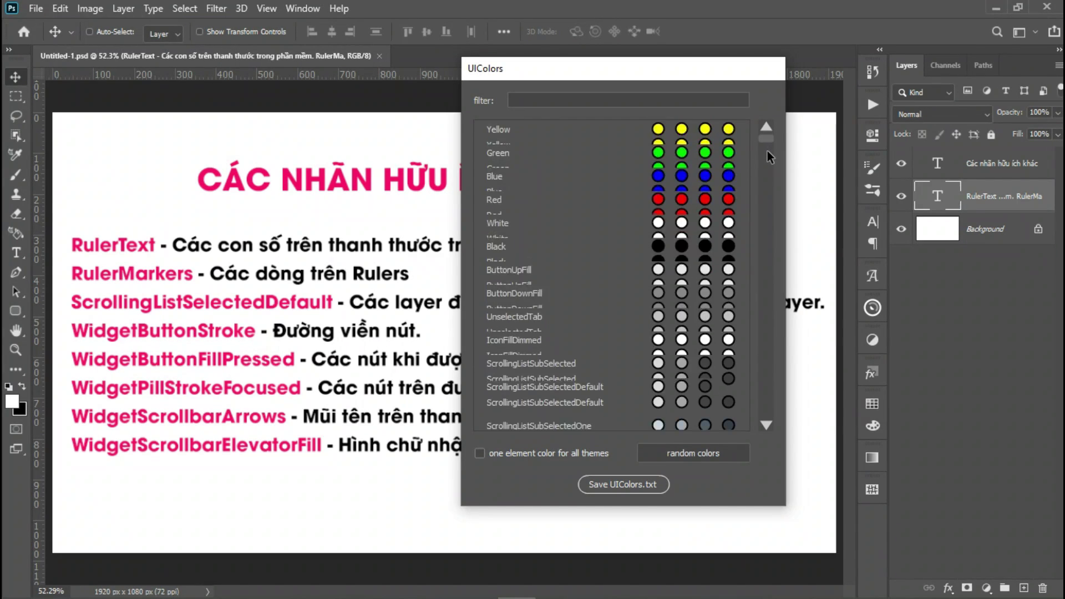
pyautogui.scroll(-3, 767, 151)
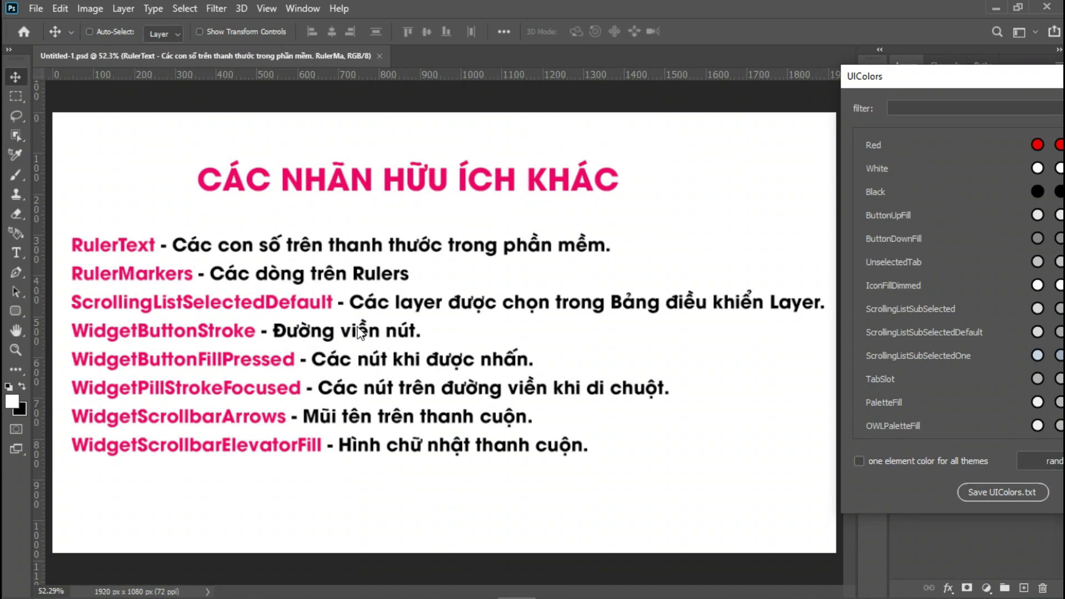
pyautogui.moveTo(987, 83); pyautogui.dragTo(819, 93)
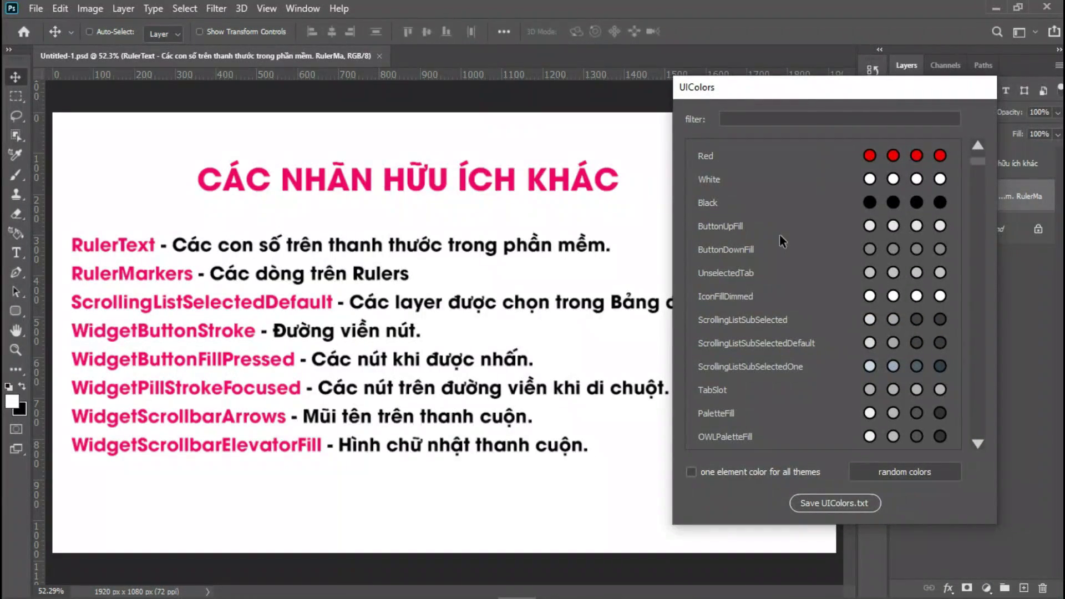
pyautogui.hotkey('alt', 'Tab')
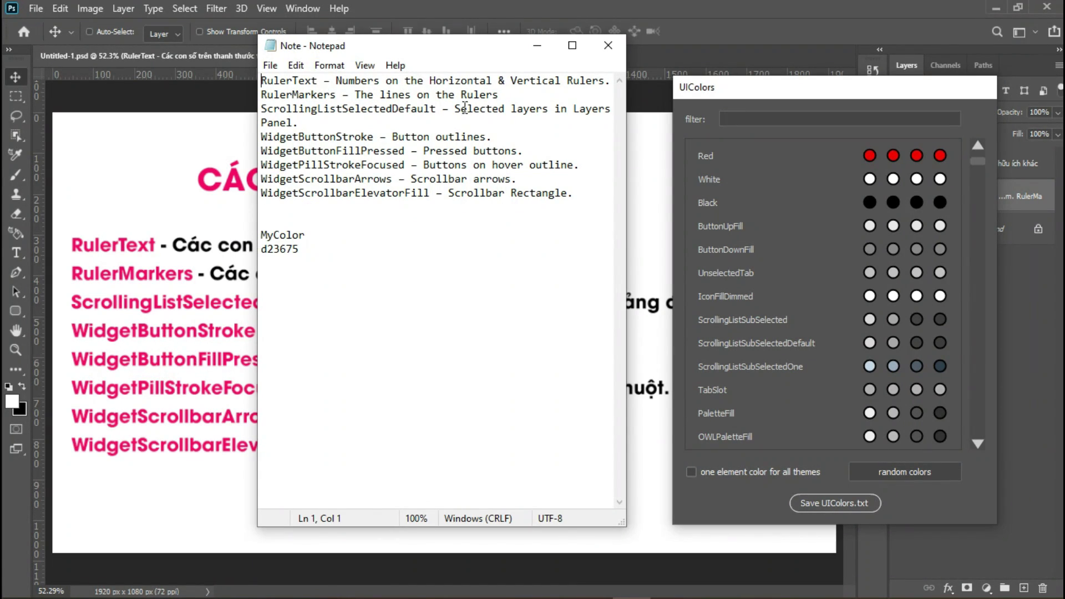
# Filter the UIColors list to ScrollingListSelectedDefault using the name copied from Notepad
pyautogui.doubleClick(267, 114)
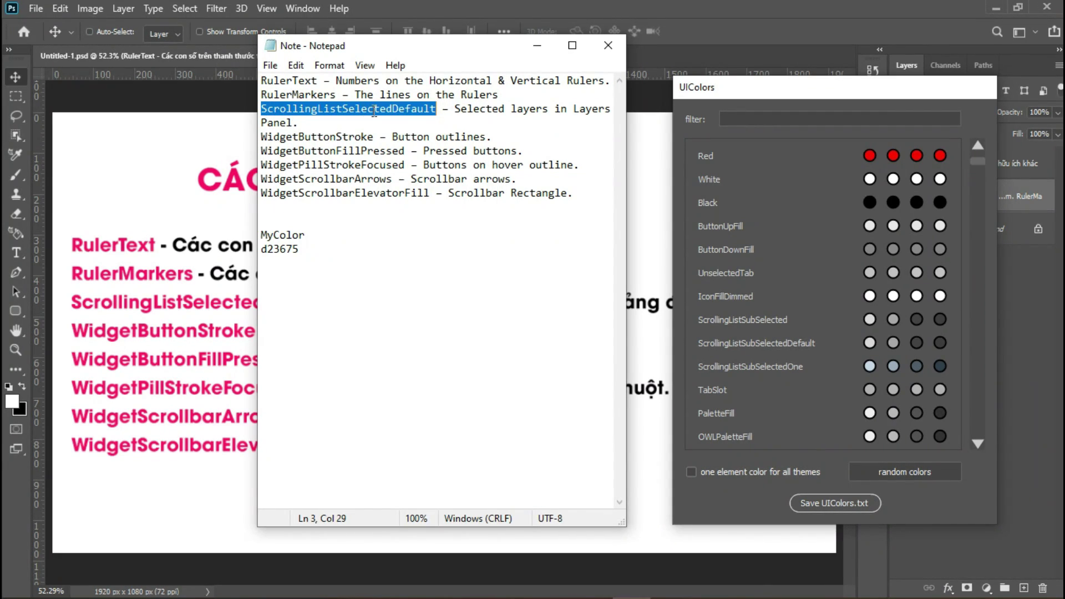
pyautogui.click(757, 119)
pyautogui.write('ScrollingListSelectedDefault')
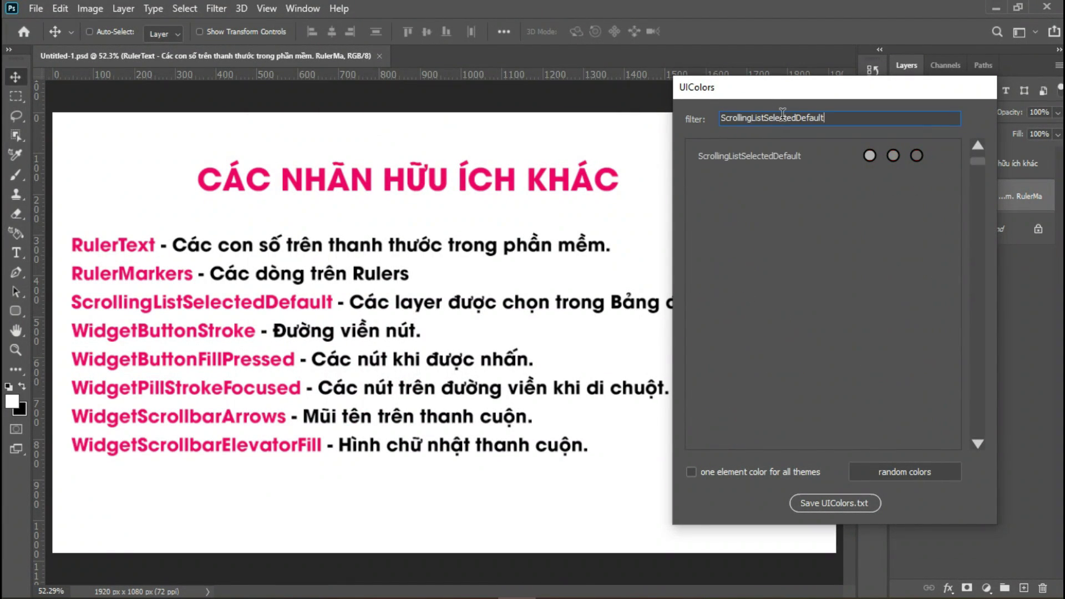
pyautogui.moveTo(890, 90); pyautogui.dragTo(731, 67)
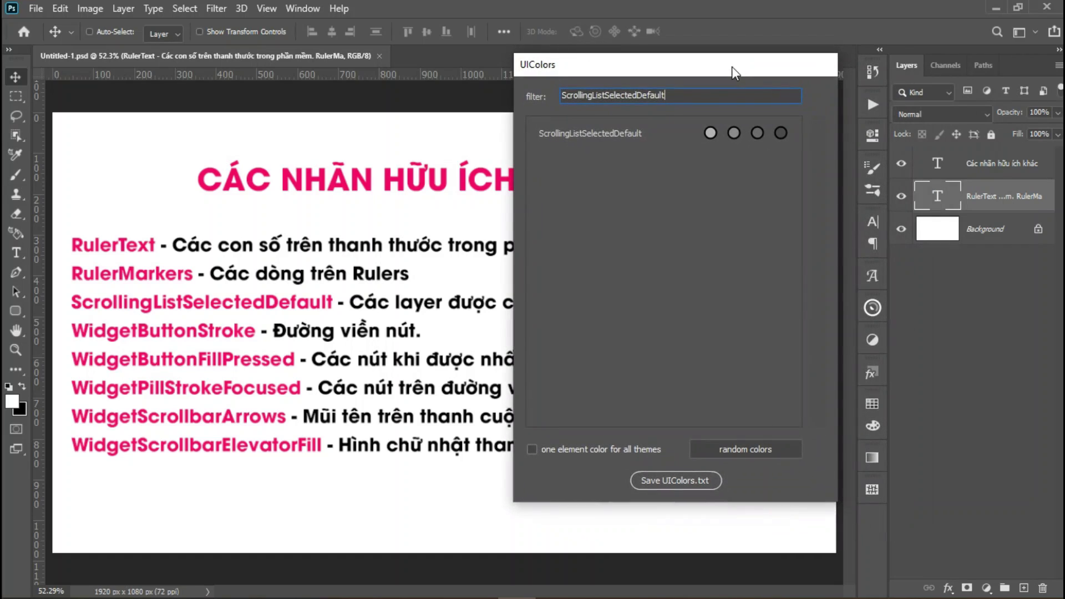
pyautogui.click(732, 134)
# Set its third-theme swatch to pink d1227c in the Color Picker and confirm
pyautogui.click(757, 134)
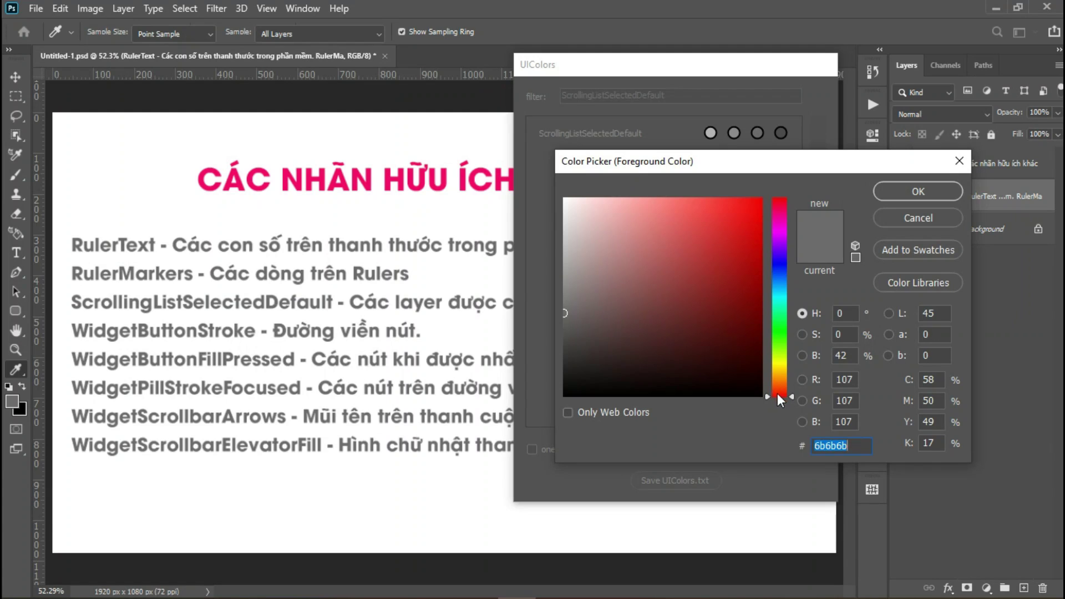
pyautogui.click(779, 230)
pyautogui.click(779, 215)
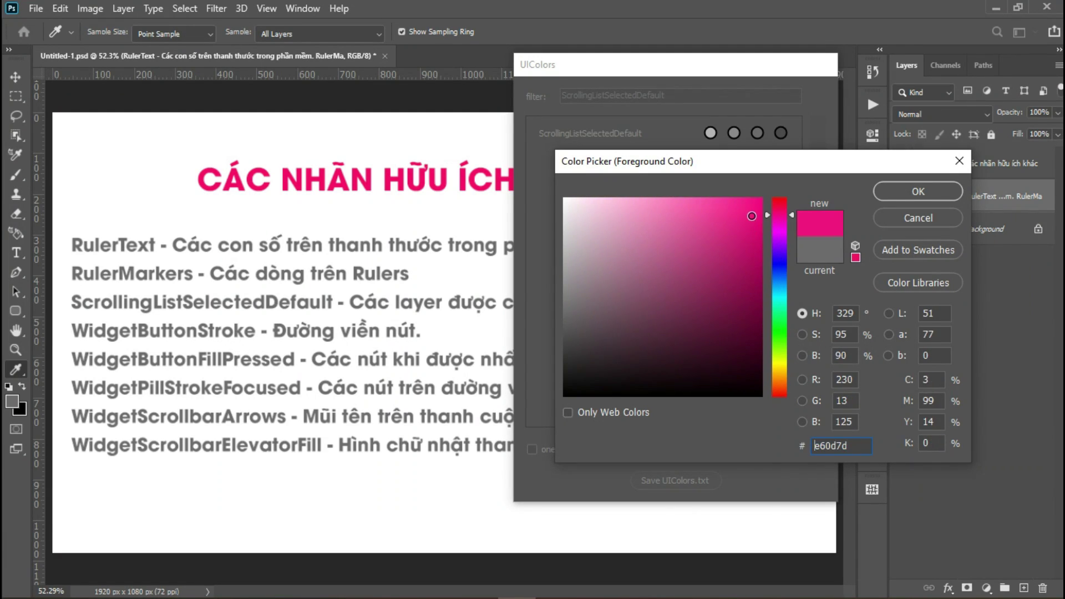
pyautogui.moveTo(754, 230); pyautogui.dragTo(731, 233)
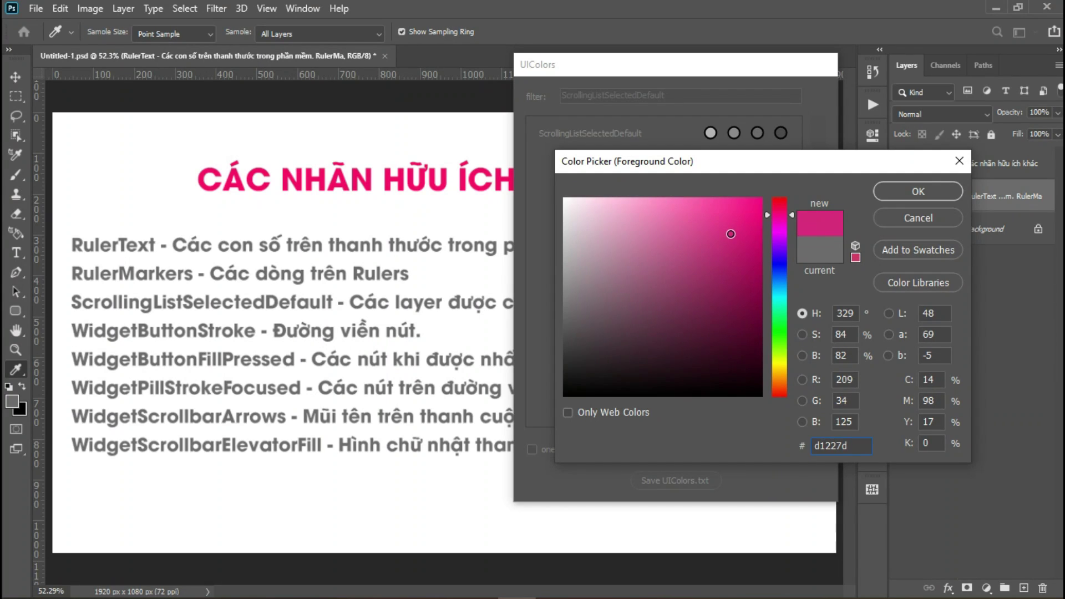
pyautogui.write('d1227c')
pyautogui.hotkey('alt', 'Tab')
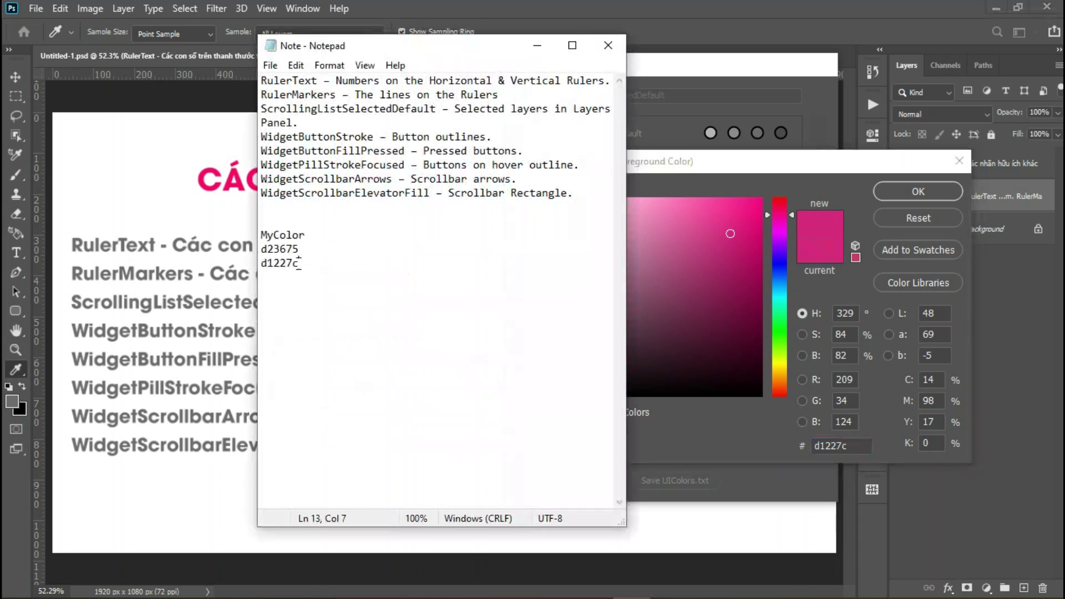
pyautogui.doubleClick(293, 264)
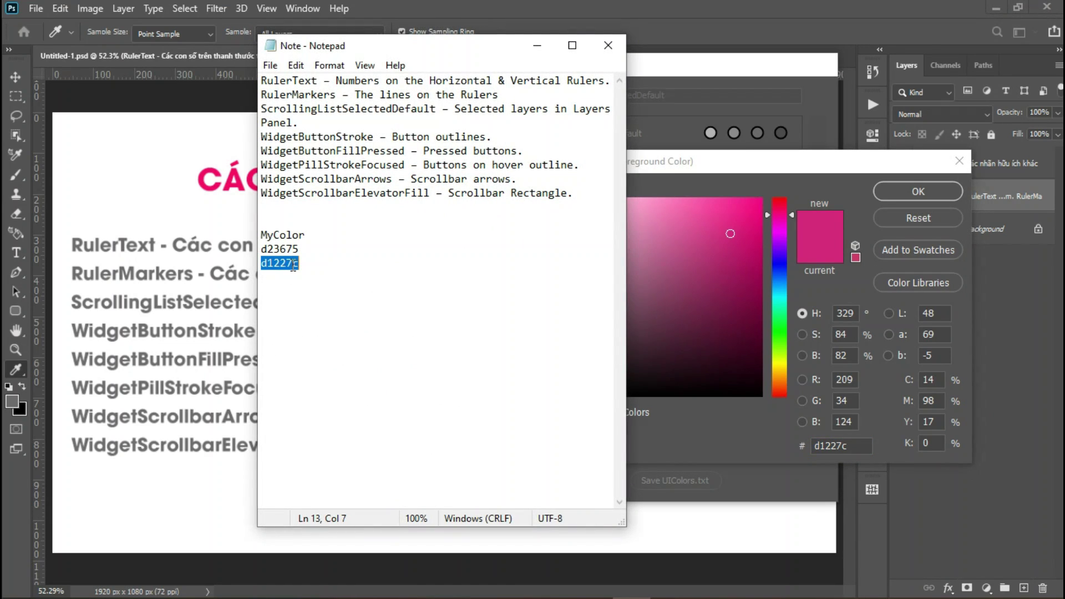
pyautogui.click(537, 45)
pyautogui.moveTo(856, 165); pyautogui.dragTo(923, 192)
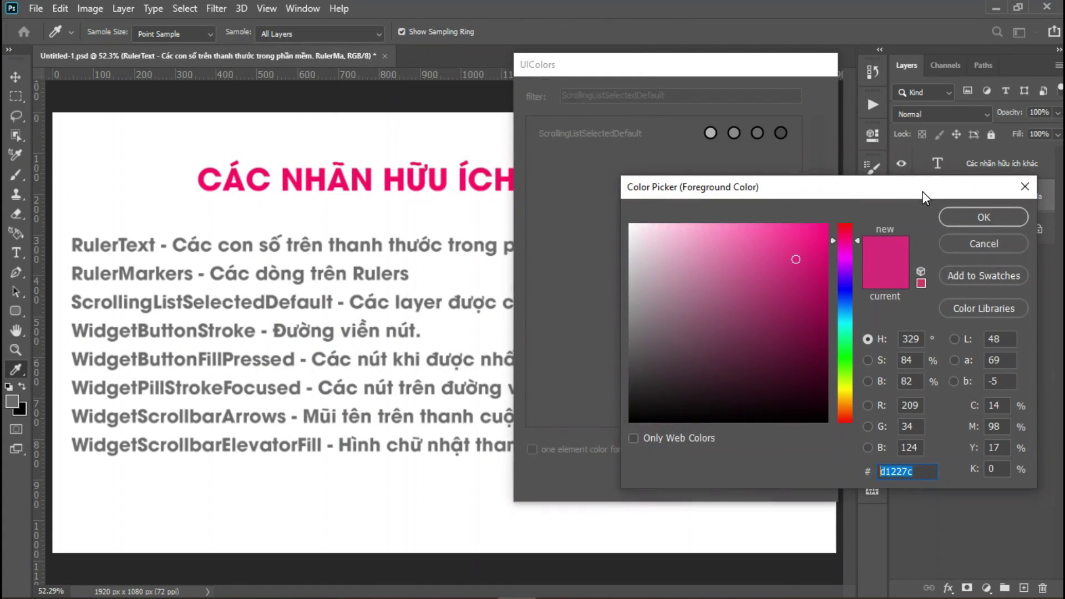
pyautogui.click(987, 221)
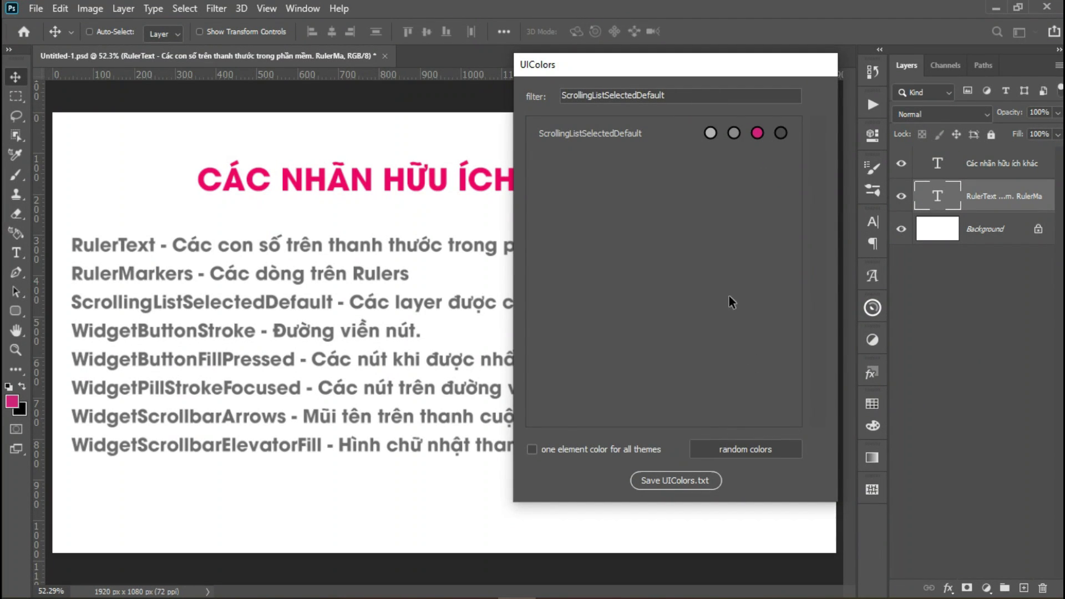
pyautogui.click(167, 342)
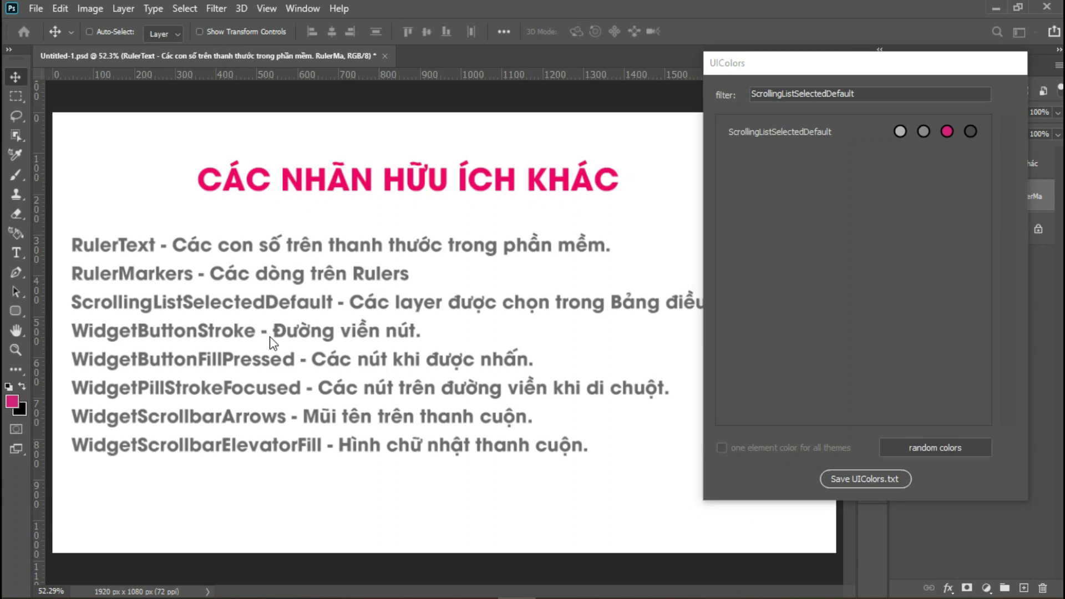
# Filter the UIColors list to WidgetButtonStroke, copying the name from the notes
pyautogui.hotkey('alt', 'Tab')
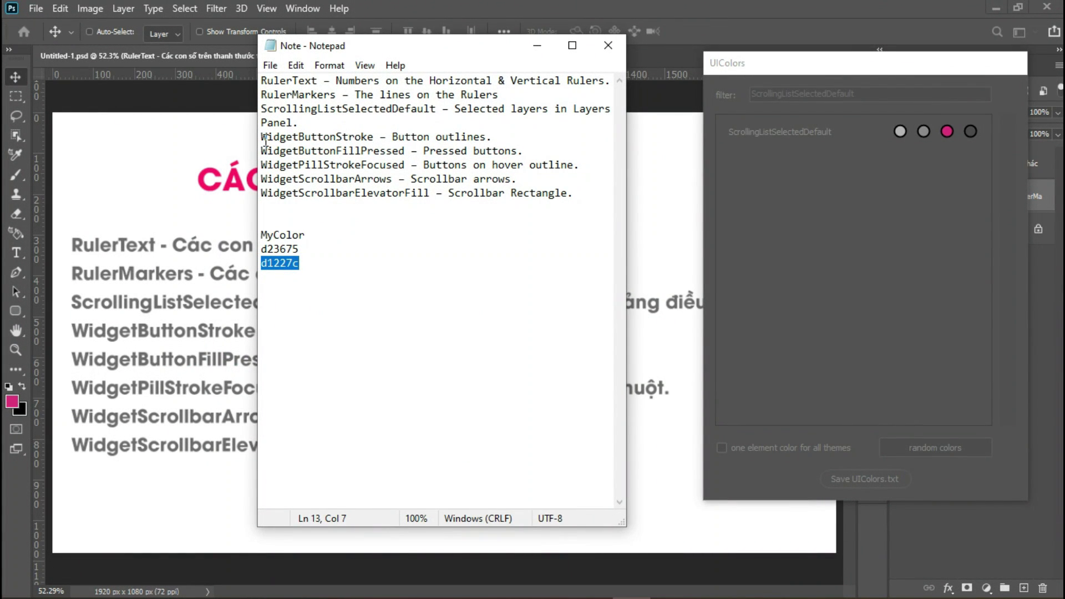
pyautogui.moveTo(261, 137); pyautogui.dragTo(296, 137)
pyautogui.hotkey('alt', 'Tab')
pyautogui.doubleClick(671, 90)
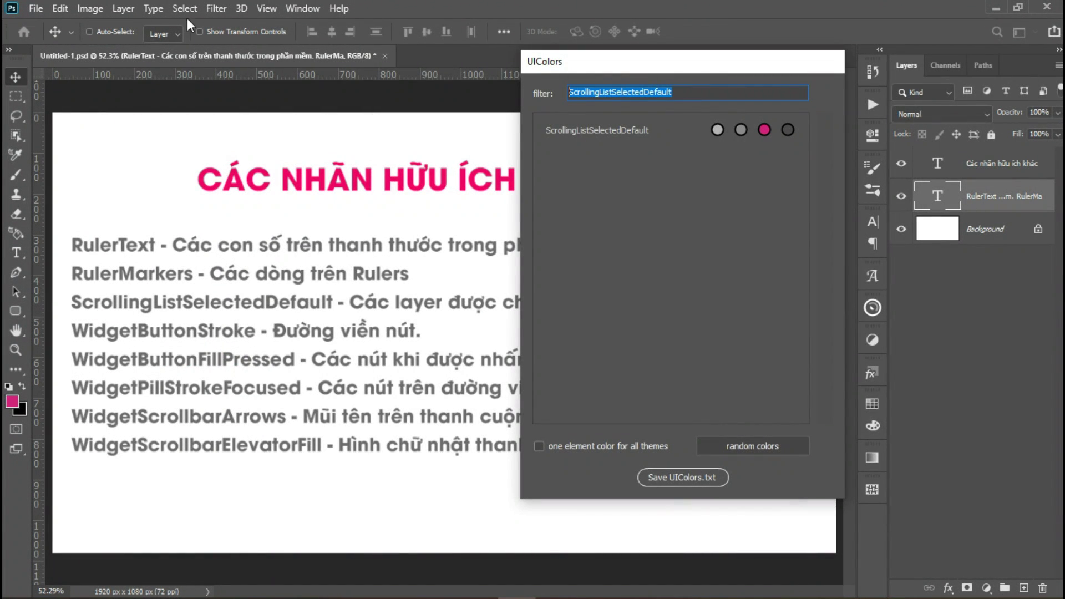
pyautogui.write('WidgetButtonStroke')
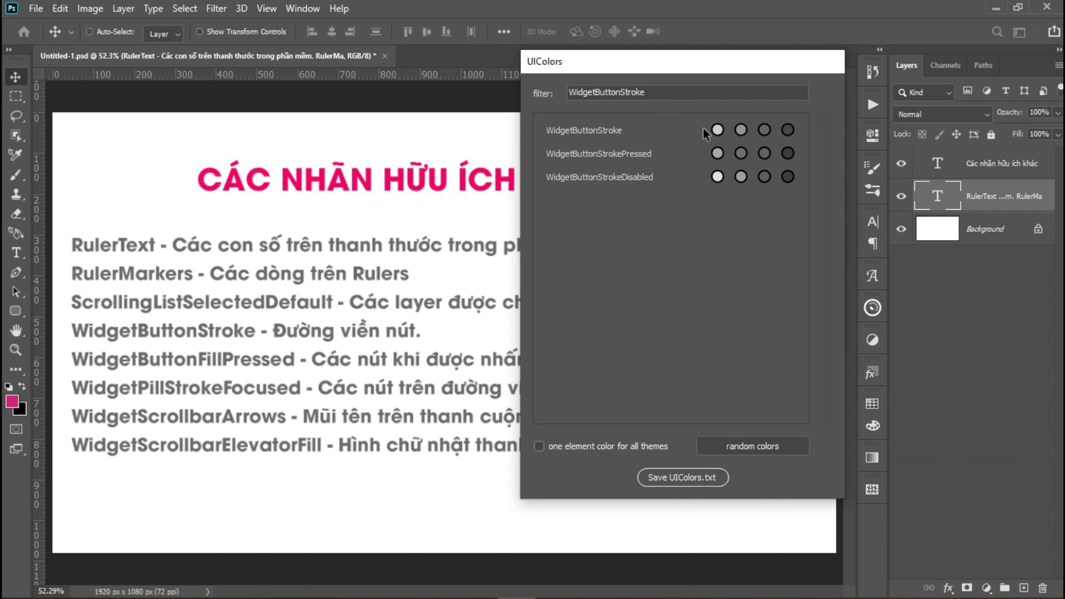
# Replace the third swatch's hex value 666666 with d1227c and confirm
pyautogui.click(764, 130)
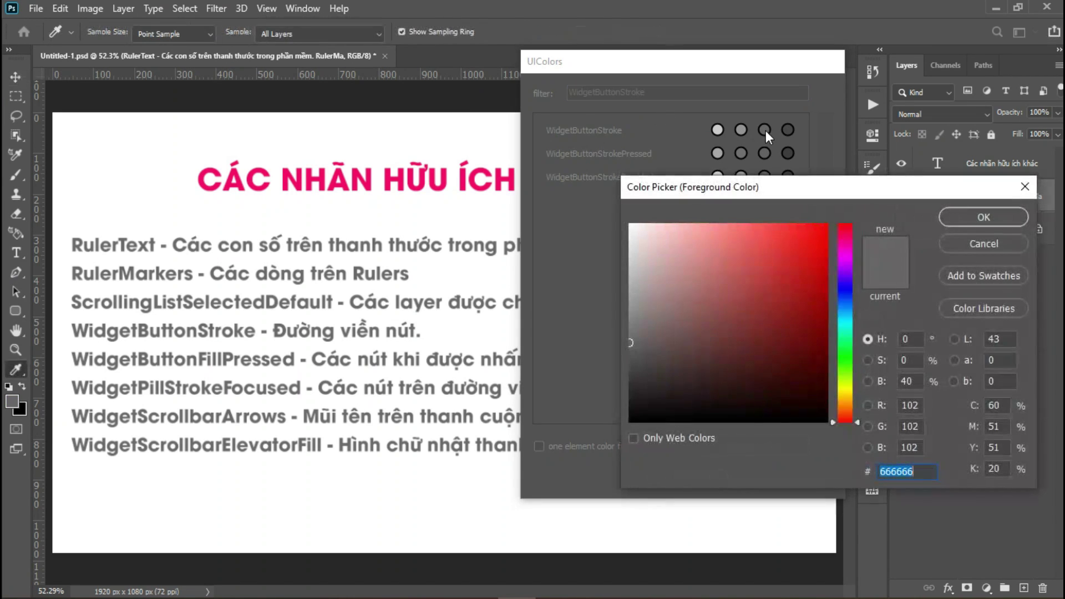
pyautogui.hotkey('alt', 'Tab')
pyautogui.click(375, 259)
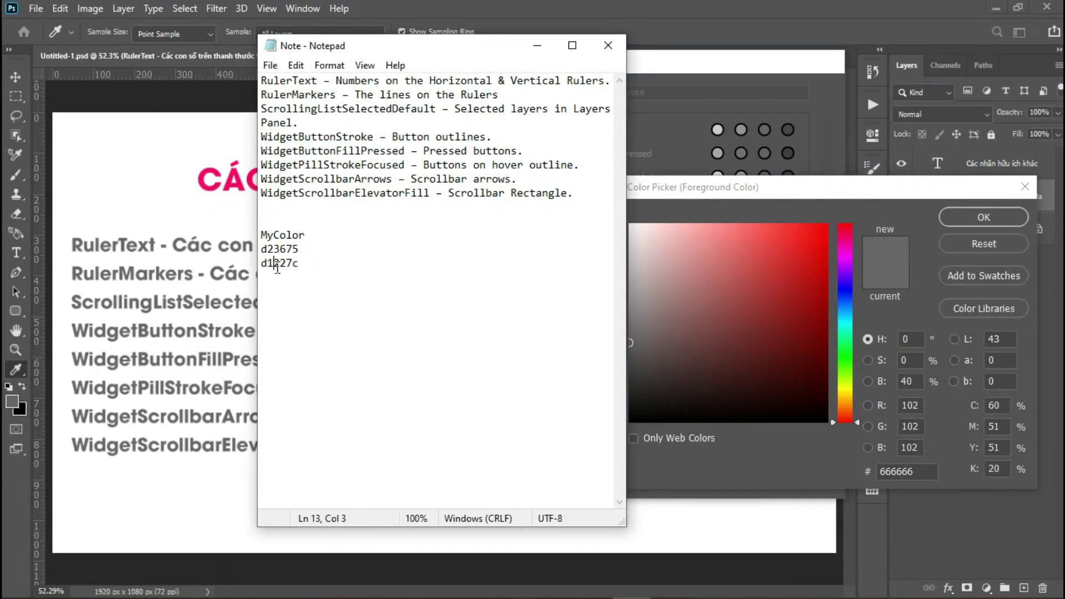
pyautogui.doubleClick(276, 264)
pyautogui.hotkey('ctrl', 'c')
pyautogui.hotkey('alt', 'Tab')
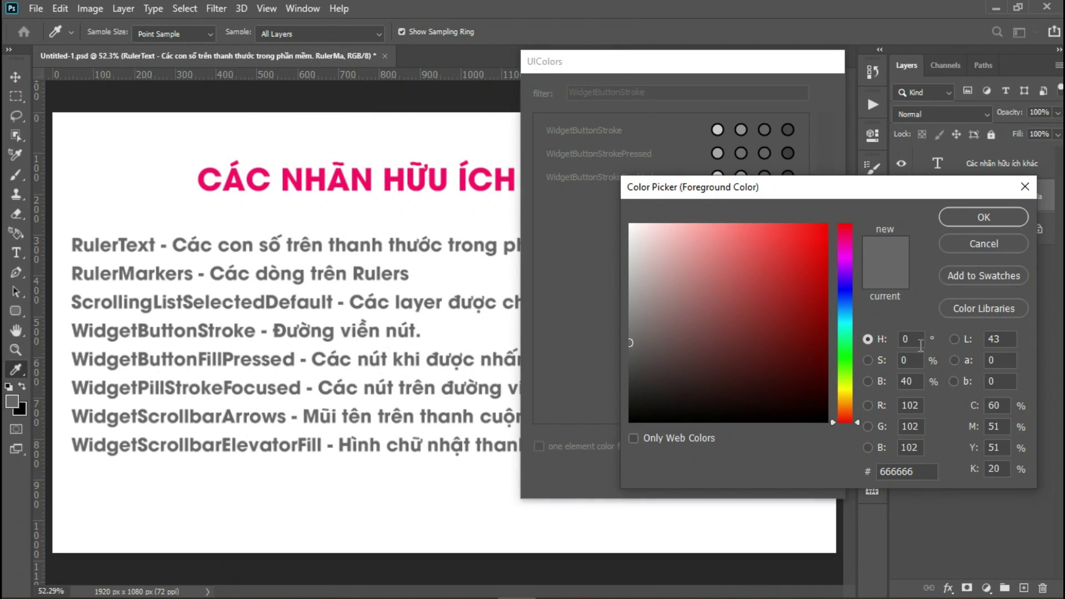
pyautogui.doubleClick(921, 471)
pyautogui.hotkey('ctrl', 'v')
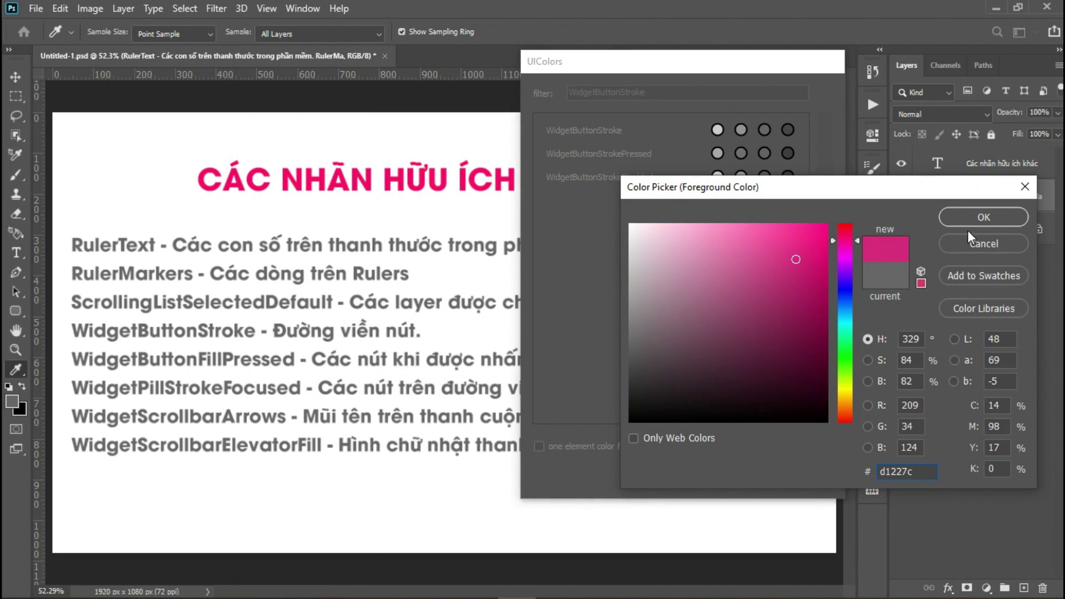
pyautogui.click(979, 218)
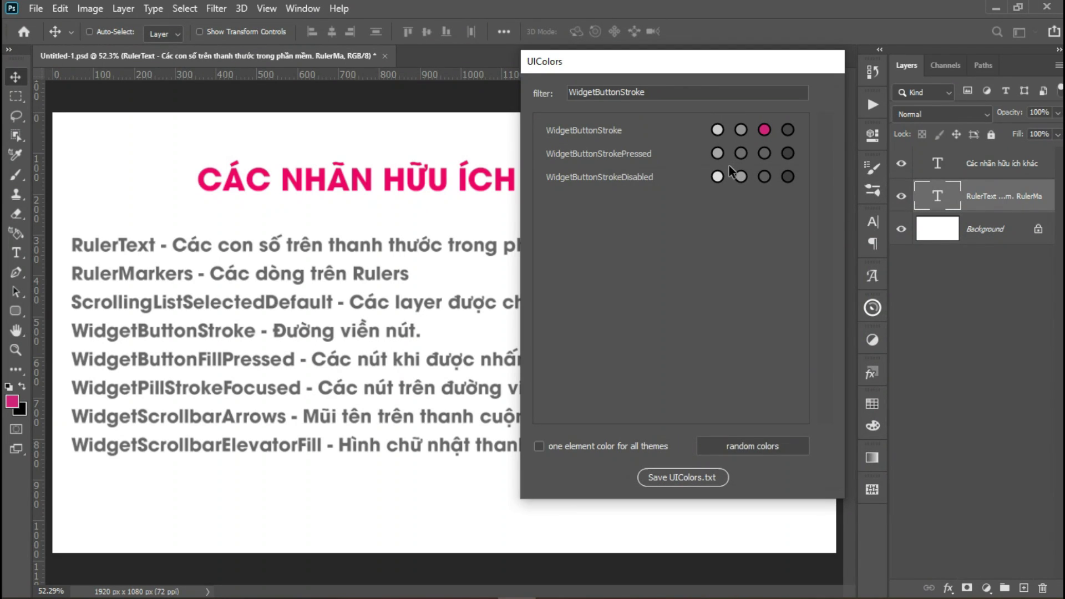
# Clear the WidgetButtonStroke filter so all colour entries are listed
pyautogui.moveTo(680, 65); pyautogui.dragTo(693, 41)
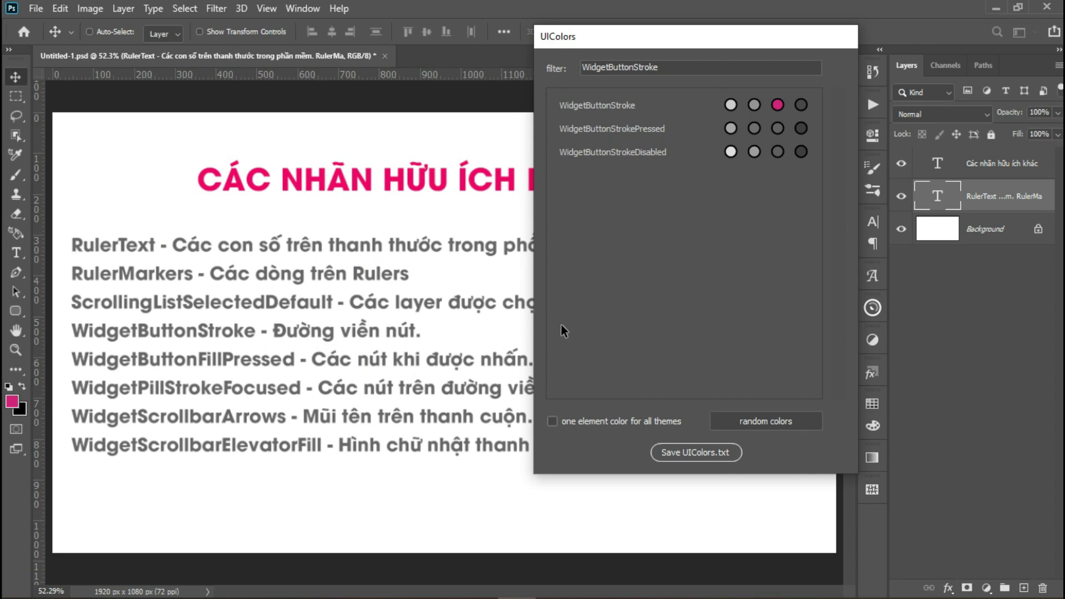
pyautogui.doubleClick(619, 67)
pyautogui.press('BackSpace')
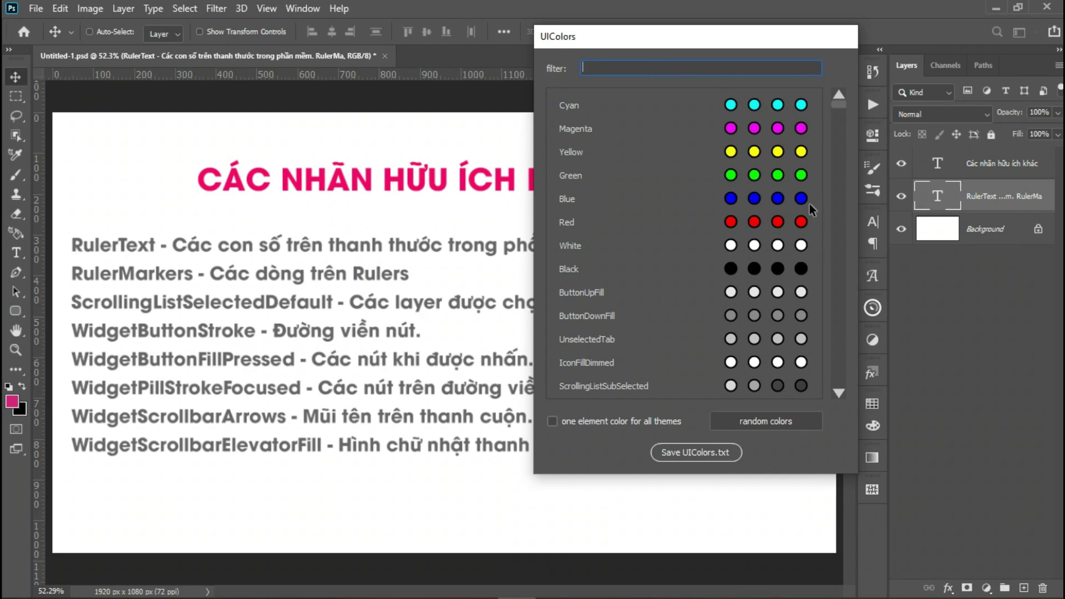
# Save UIColors.txt to the Desktop, replacing the existing copy
pyautogui.moveTo(844, 105); pyautogui.dragTo(851, 243)
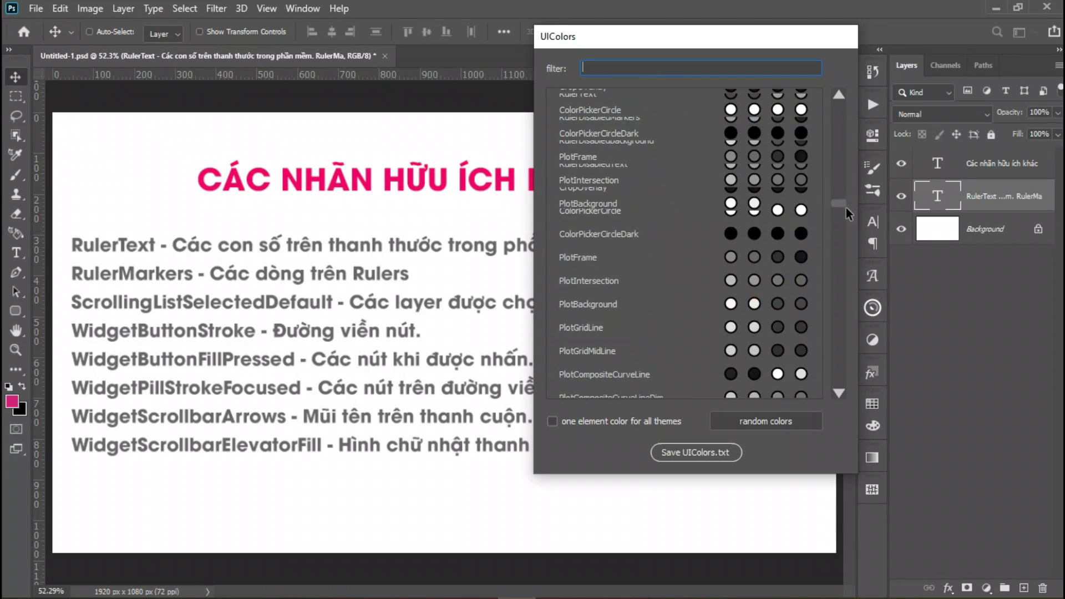
pyautogui.scroll(-1, 848, 239)
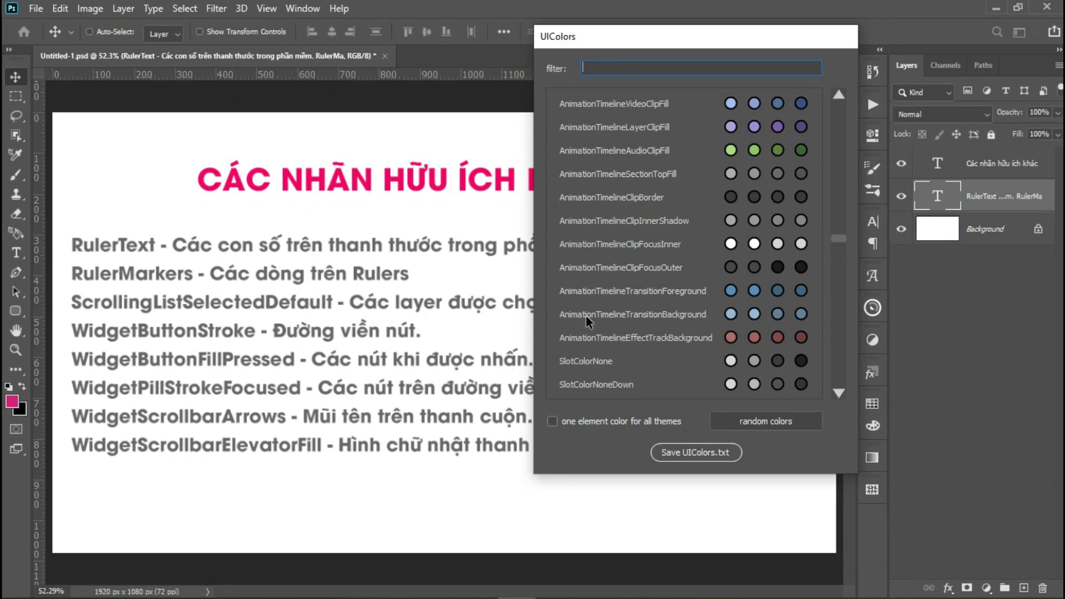
pyautogui.click(696, 457)
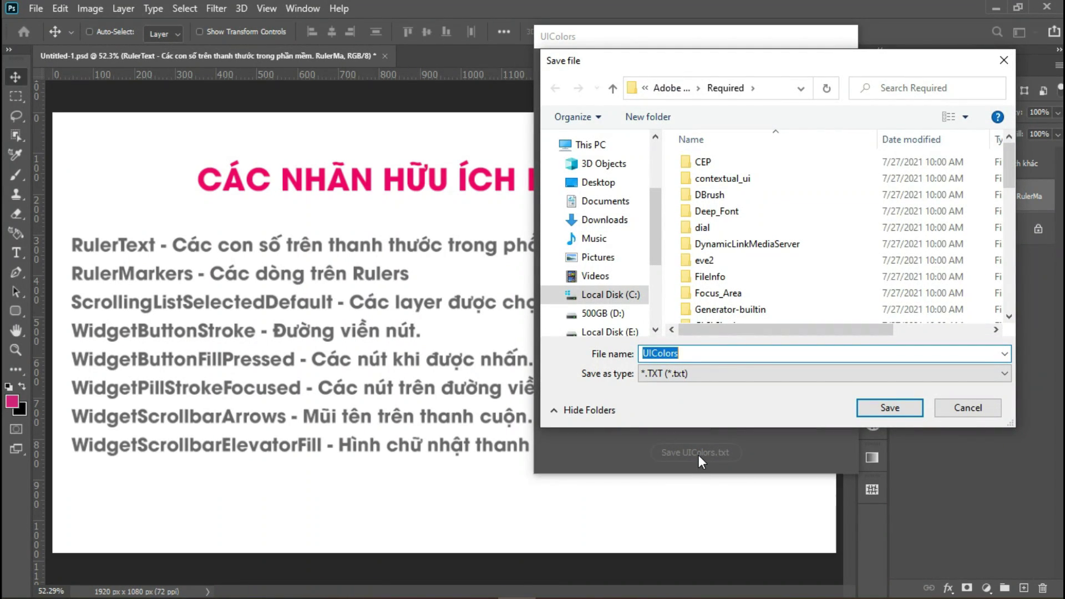
pyautogui.click(598, 182)
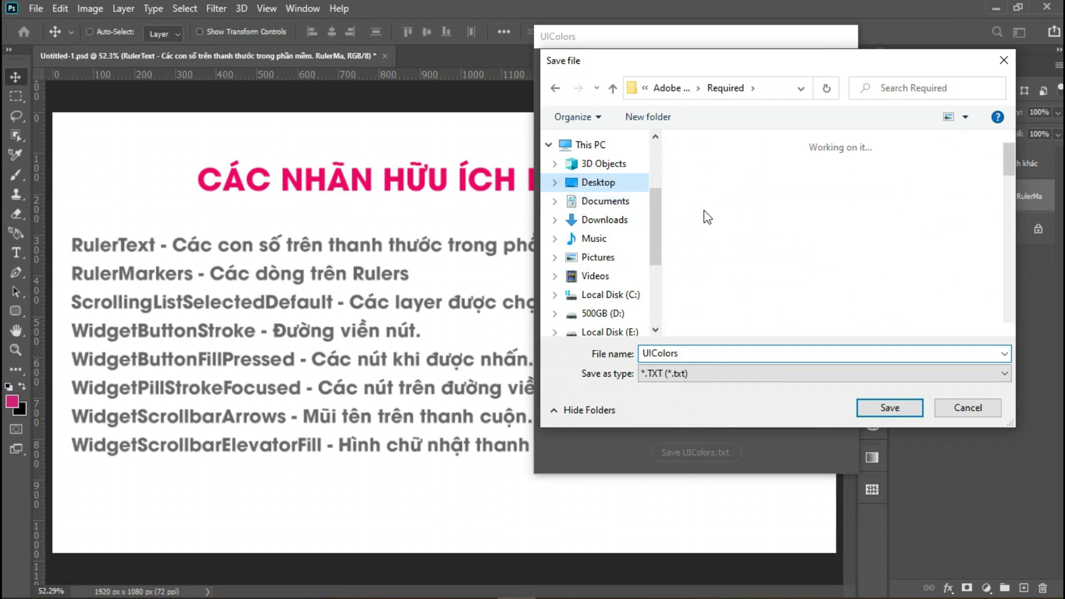
pyautogui.click(890, 408)
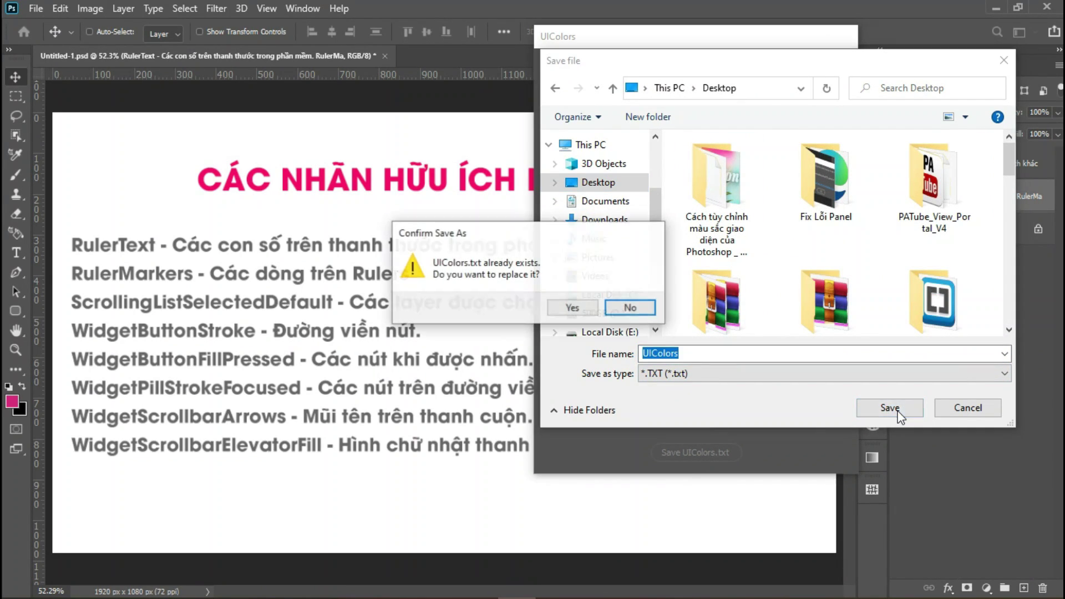
pyautogui.click(574, 308)
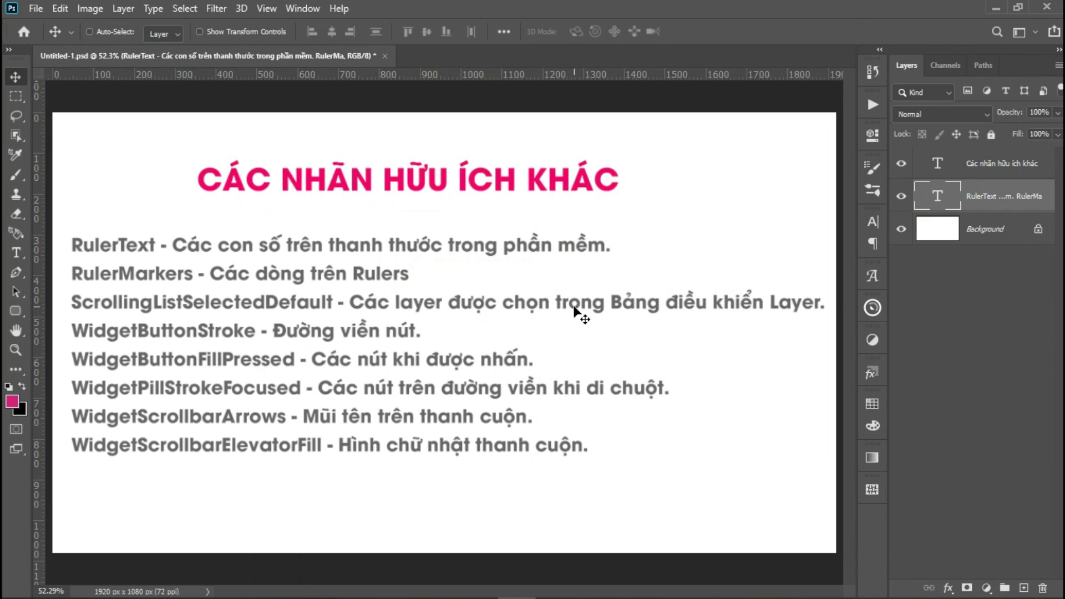
# Quit Photoshop without saving the document
pyautogui.click(1051, 8)
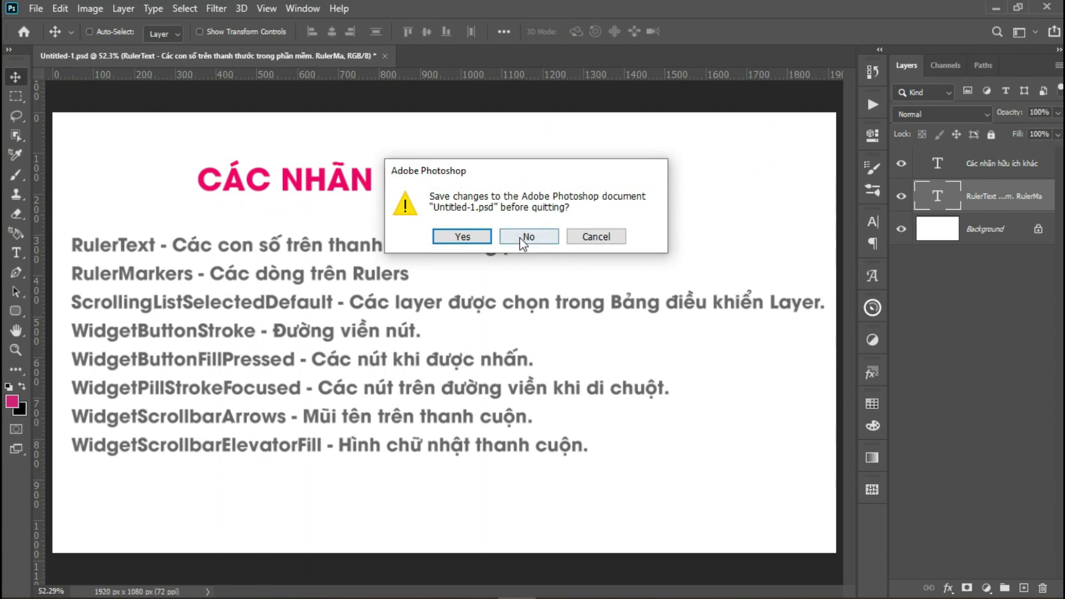
pyautogui.click(618, 294)
pyautogui.click(622, 233)
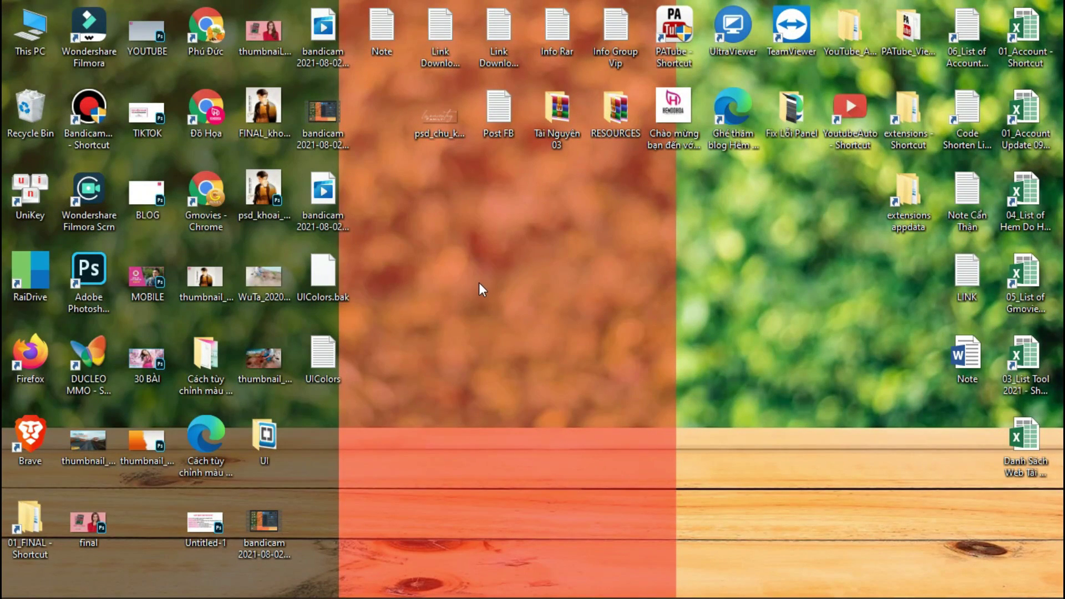
# Copy UIColors from the Desktop into the Required folder, replacing the existing file, and relaunch Photoshop
pyautogui.rightClick(314, 355)
pyautogui.click(349, 504)
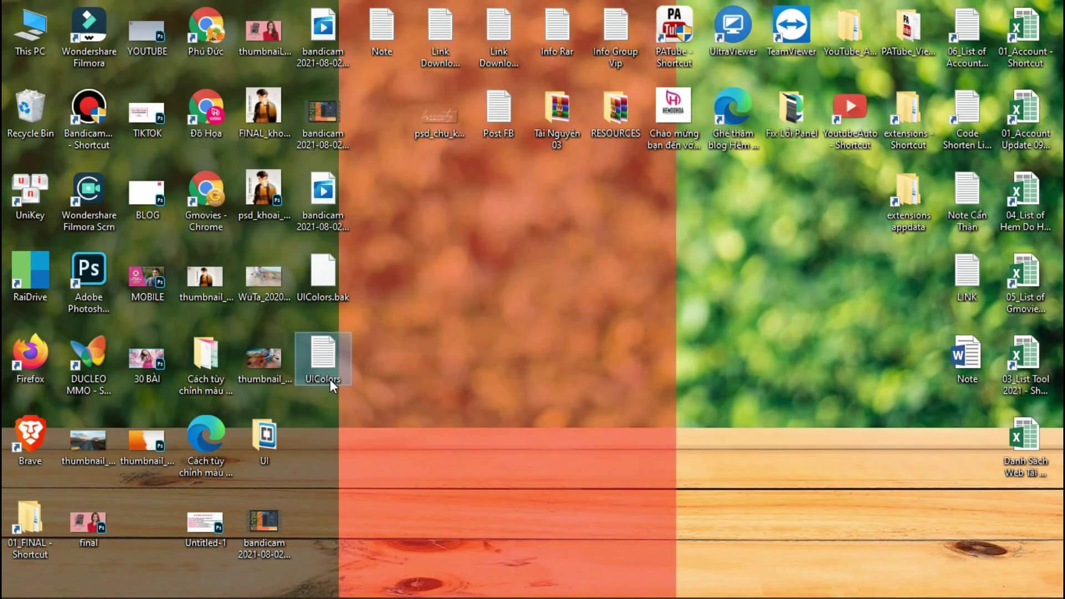
pyautogui.rightClick(326, 350)
pyautogui.click(369, 506)
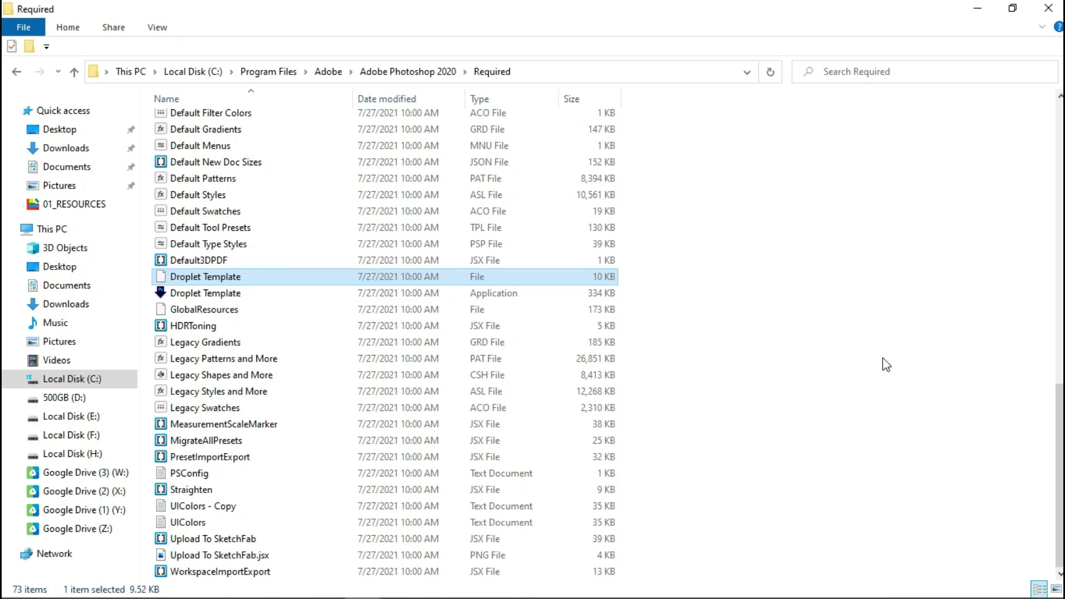
pyautogui.rightClick(738, 524)
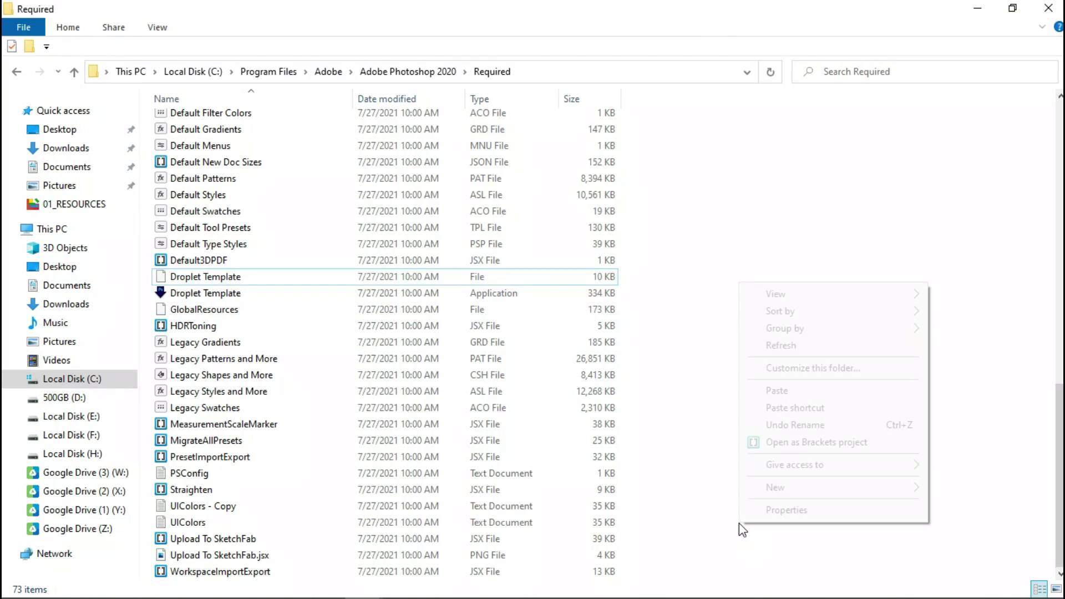
pyautogui.click(796, 396)
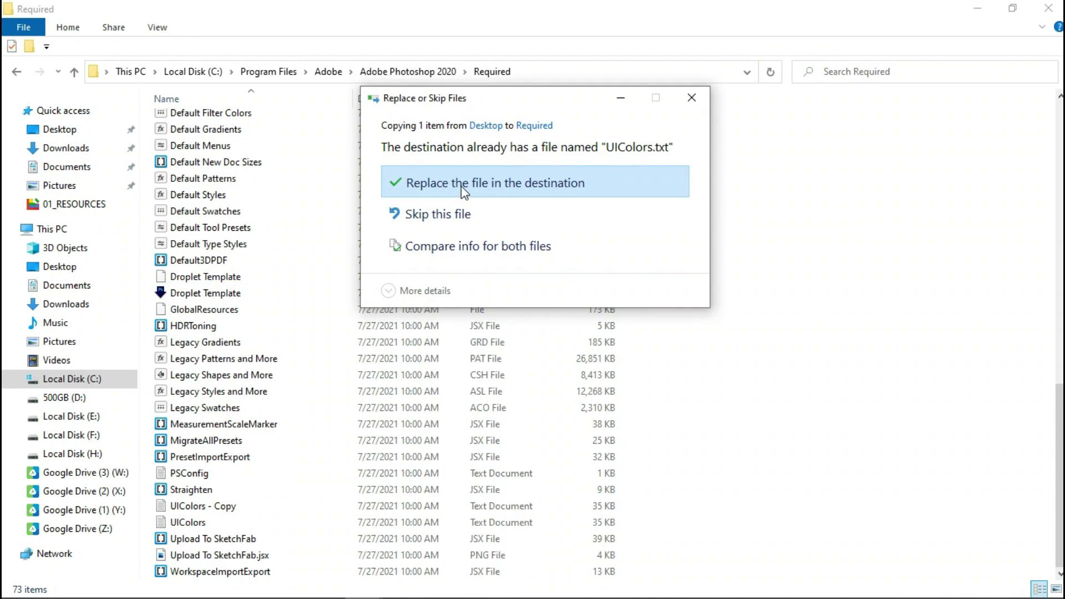
pyautogui.click(461, 187)
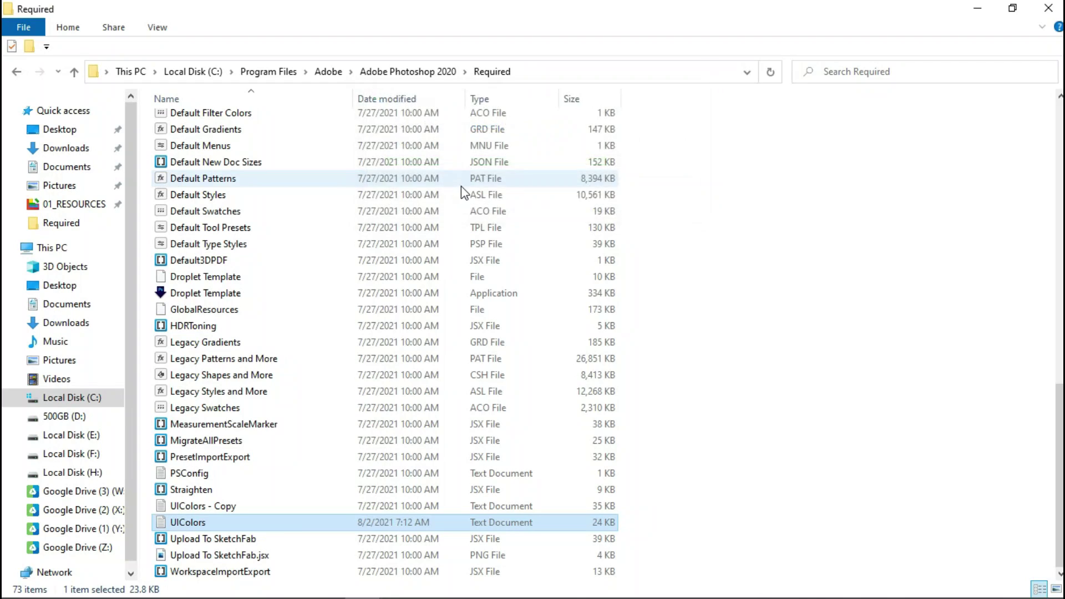
pyautogui.click(517, 585)
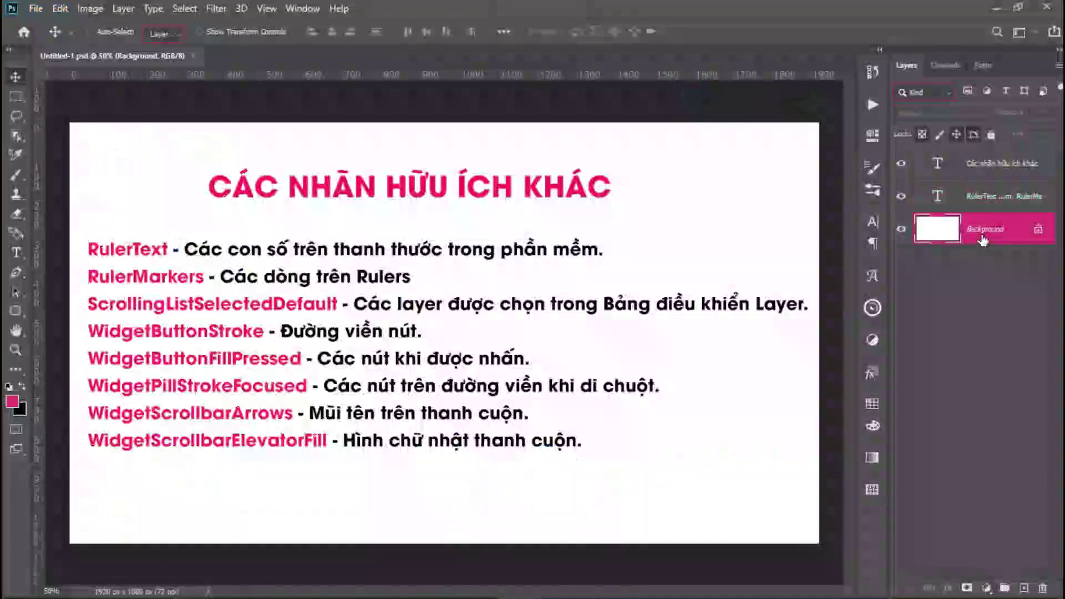
# Select the RulerText, Background and Các nhãn hữu ích khác layers to preview the pink highlight
pyautogui.click(979, 201)
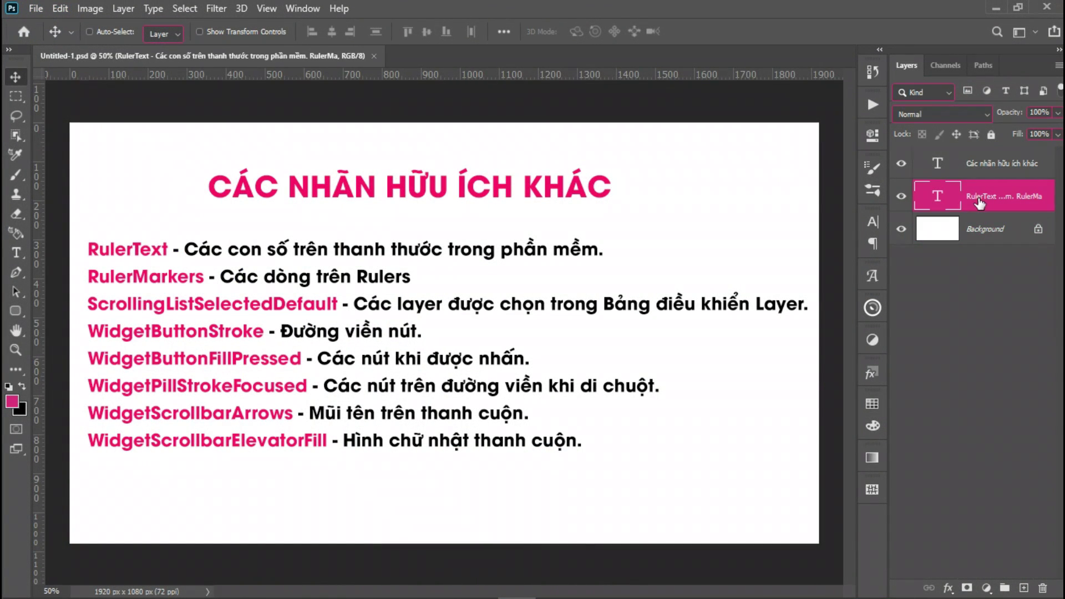
pyautogui.click(969, 239)
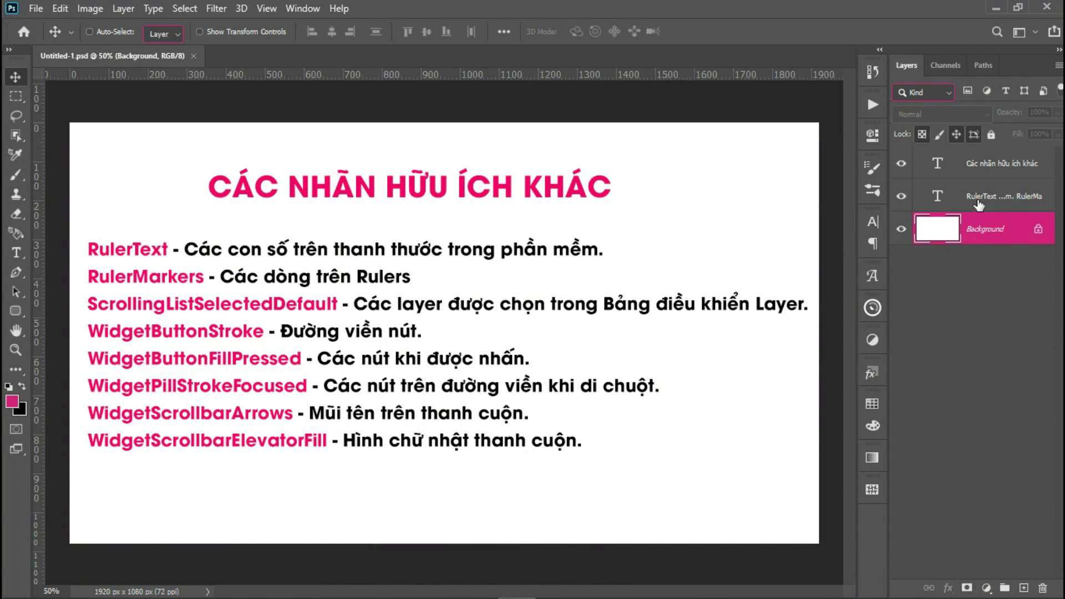
pyautogui.click(985, 198)
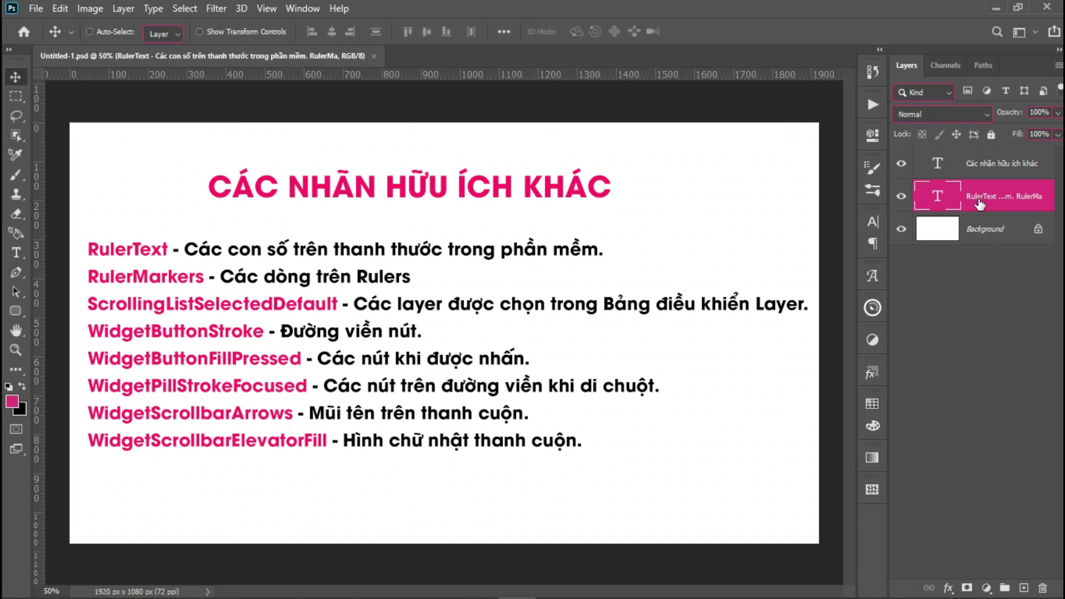
pyautogui.click(987, 179)
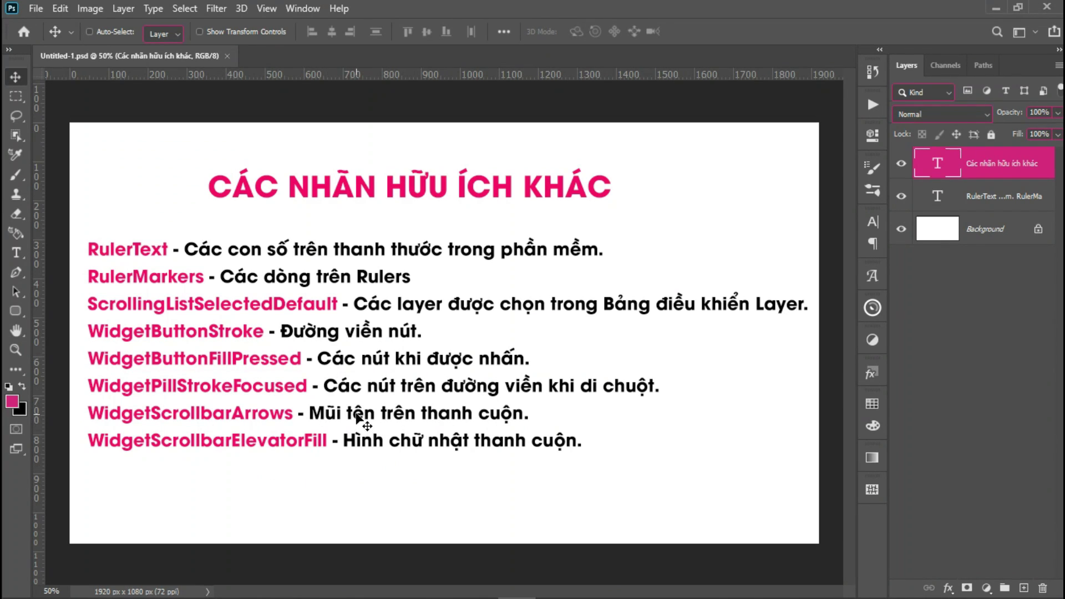
# Switch among the marquee, move, lasso, object selection, brush and eraser tools to preview colours
pyautogui.click(16, 96)
pyautogui.click(16, 78)
pyautogui.click(14, 114)
pyautogui.click(16, 133)
pyautogui.click(17, 80)
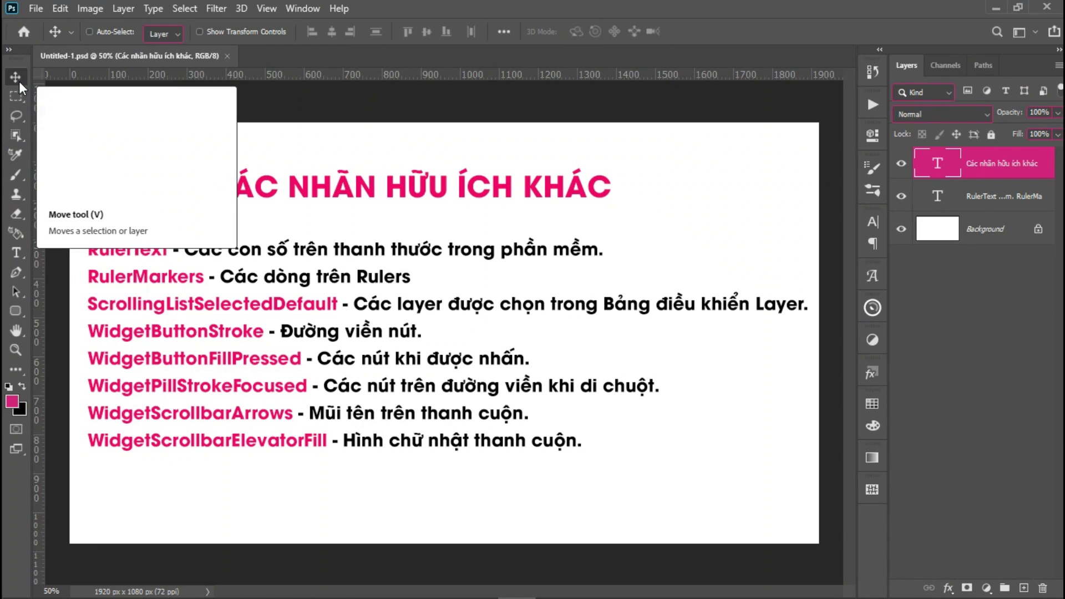
pyautogui.click(16, 175)
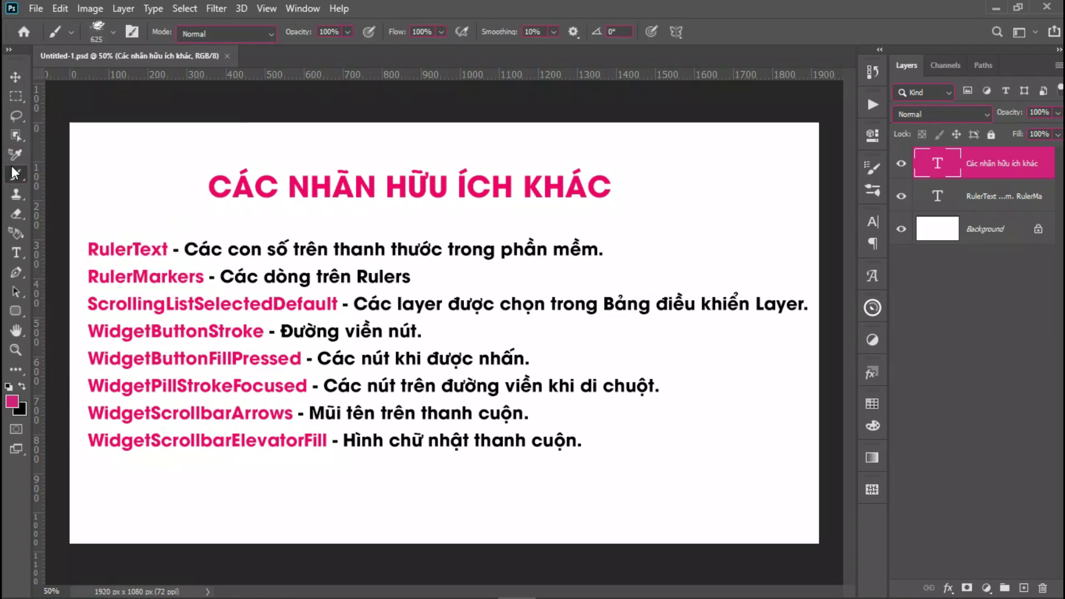
pyautogui.click(16, 214)
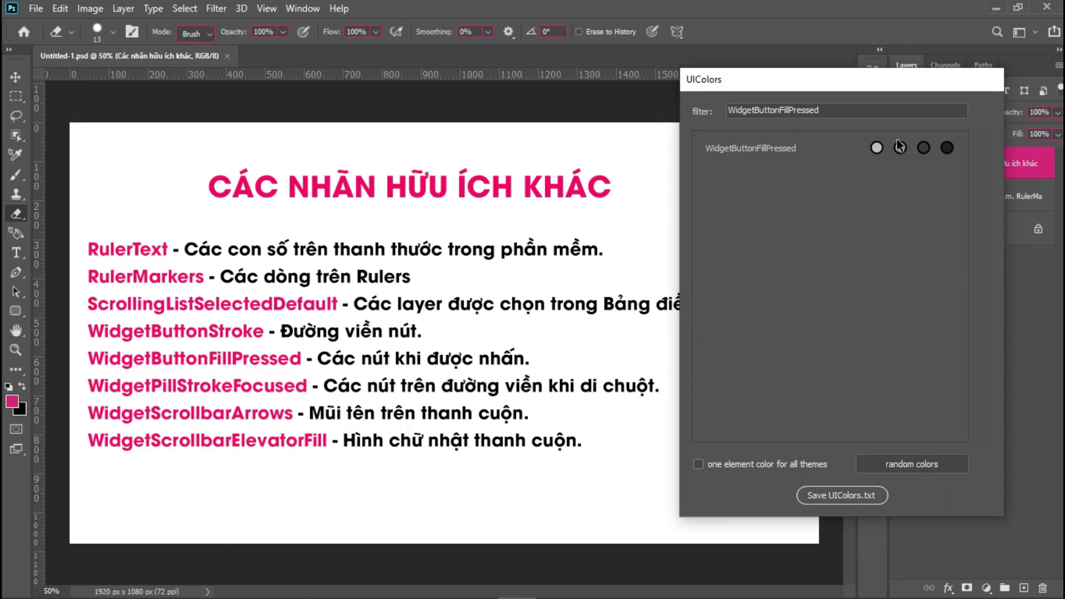
# Set WidgetButtonFillPressed's swatch to a saturated green in the Color Picker
pyautogui.moveTo(897, 81); pyautogui.dragTo(381, 95)
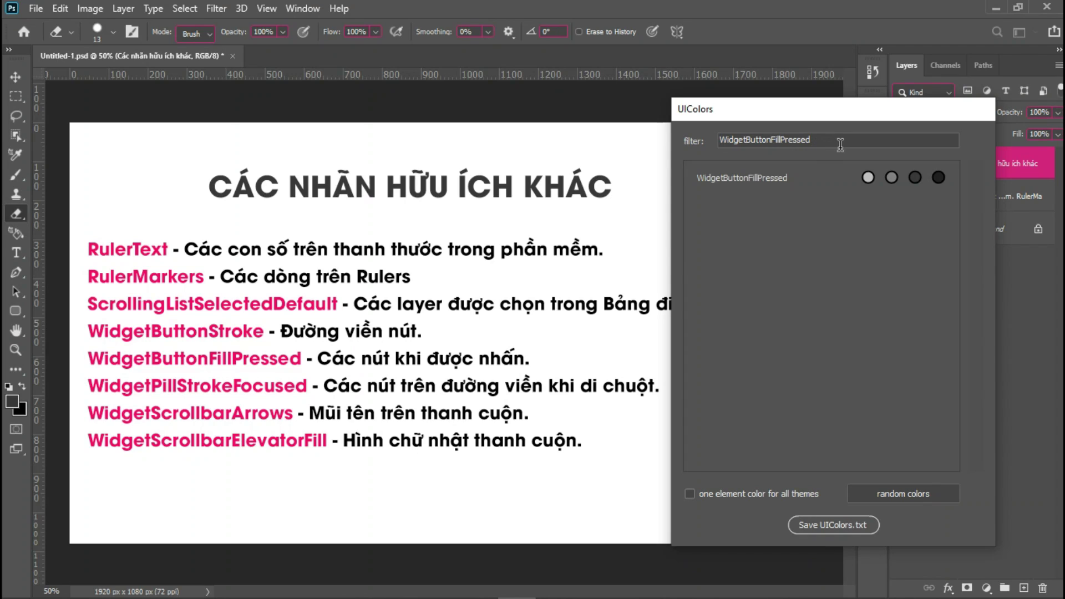
pyautogui.click(915, 177)
pyautogui.moveTo(869, 179); pyautogui.dragTo(693, 159)
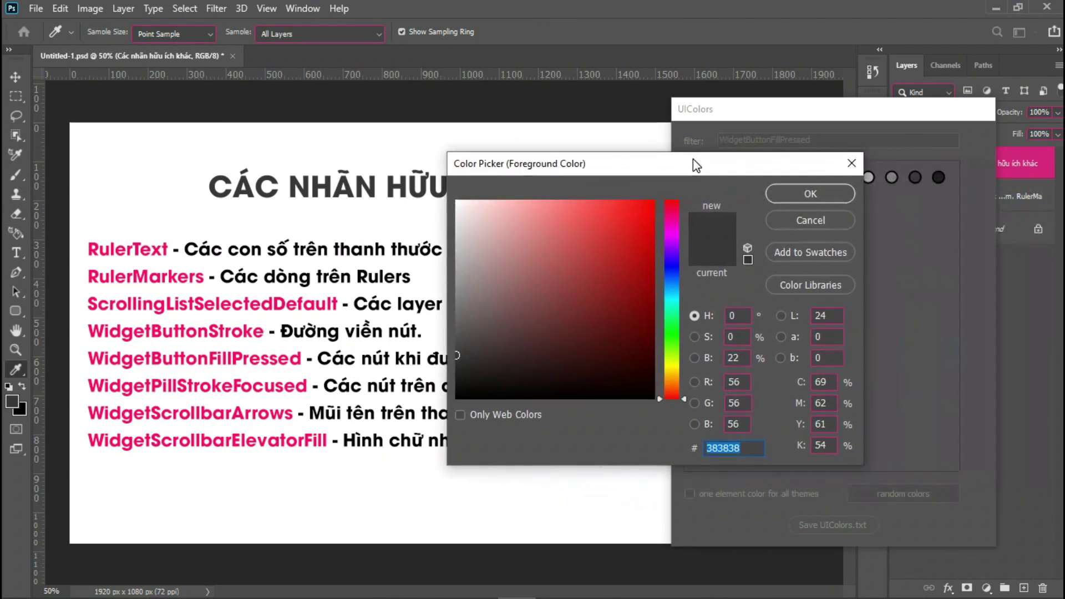
pyautogui.click(671, 326)
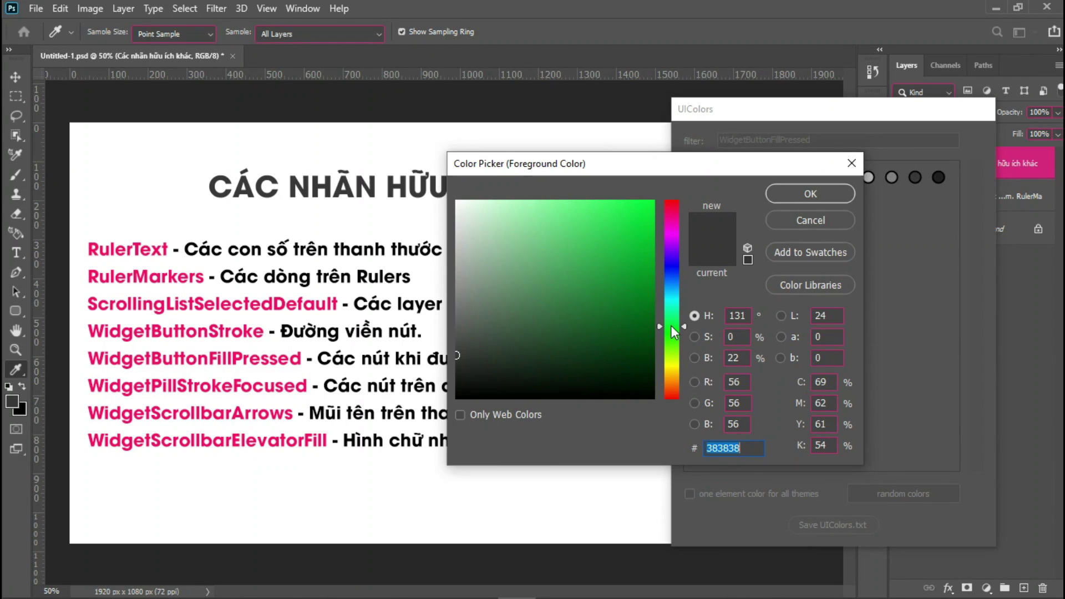
pyautogui.moveTo(631, 282); pyautogui.dragTo(656, 271)
pyautogui.press('Return')
# Save UIColors.txt to the Desktop, replacing the old copy, and close Photoshop
pyautogui.click(824, 528)
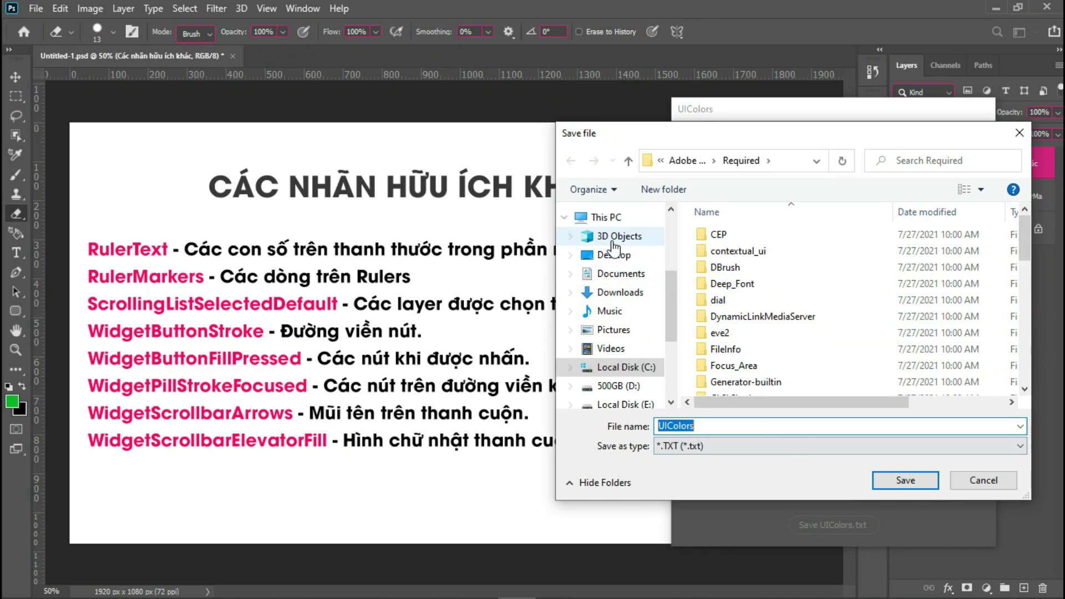
pyautogui.click(614, 254)
pyautogui.click(906, 481)
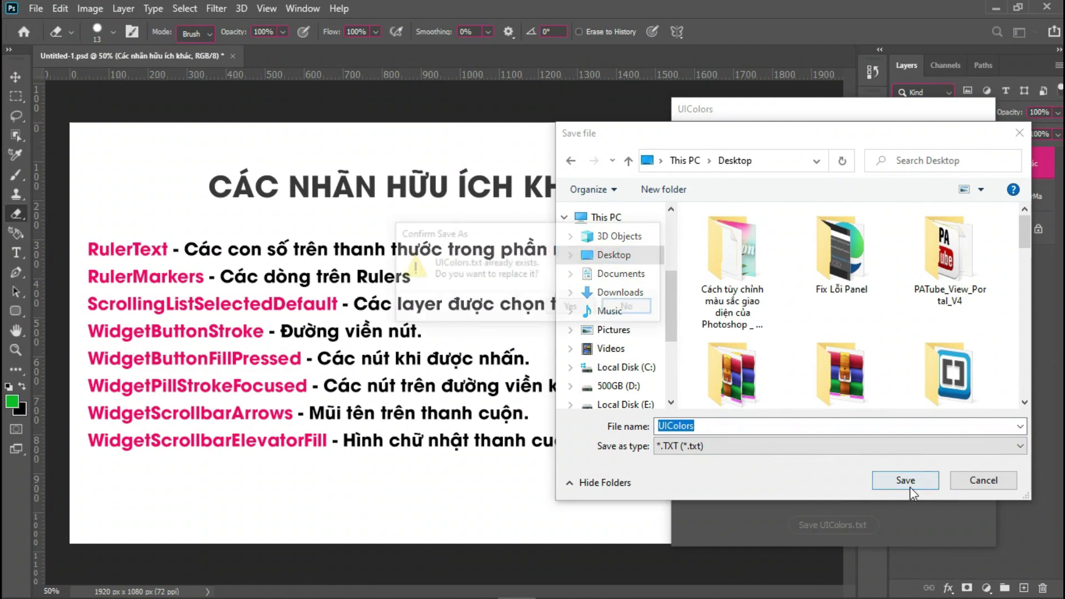
pyautogui.click(565, 307)
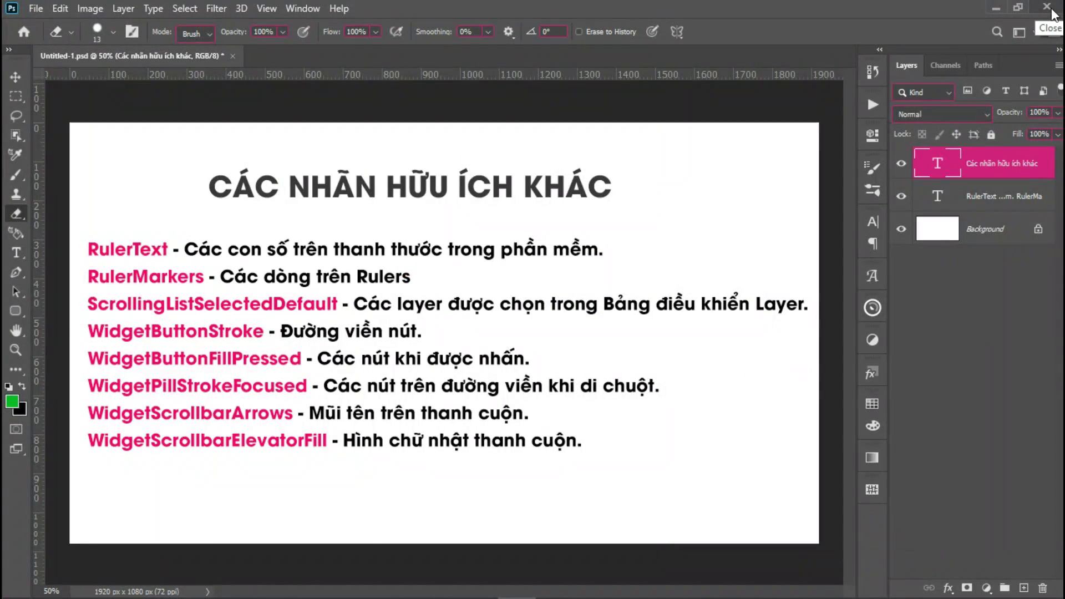
pyautogui.click(1052, 11)
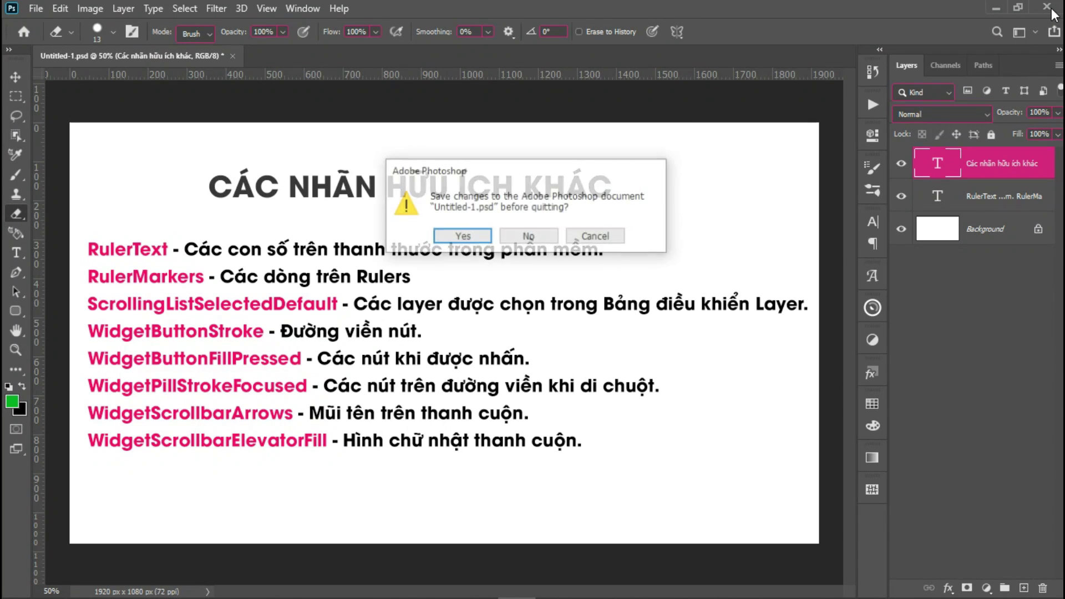
# Quit Photoshop, then paste the Desktop UIColors over Required's UIColors.txt and close that folder
pyautogui.click(527, 239)
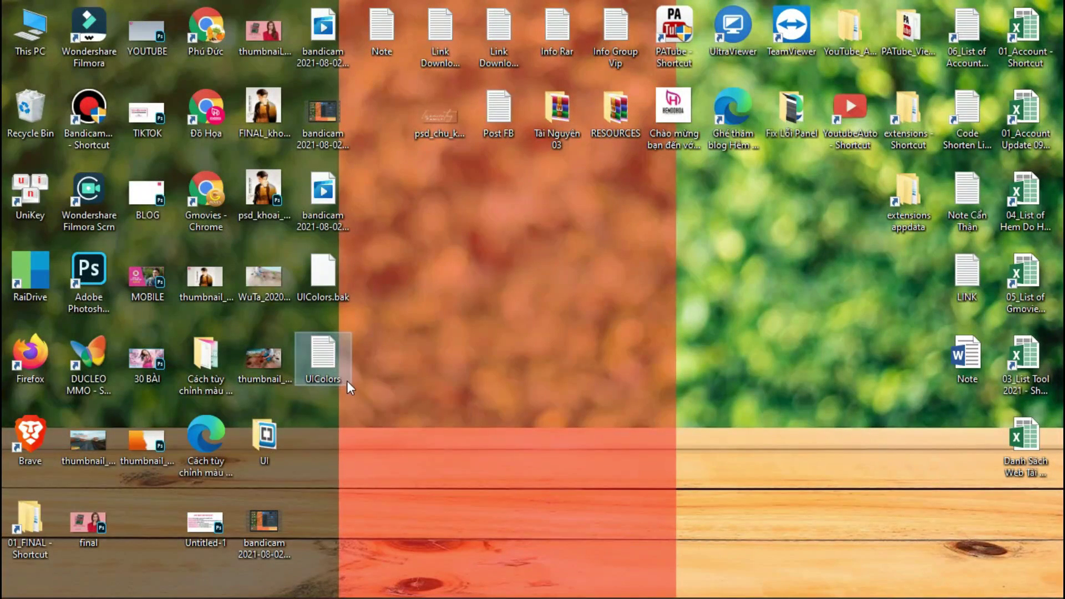
pyautogui.rightClick(330, 373)
pyautogui.click(377, 507)
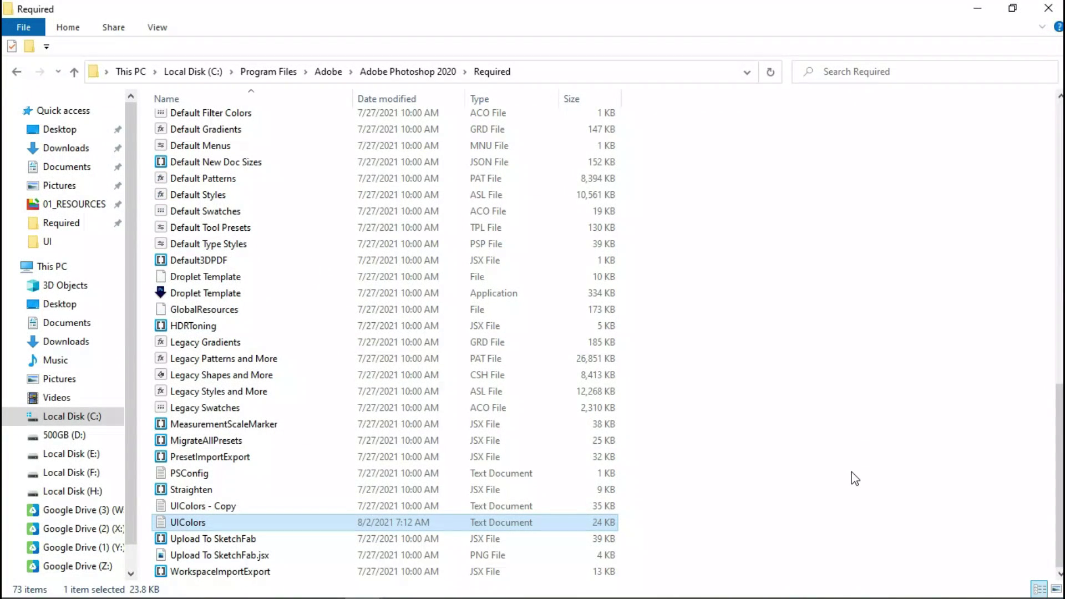
pyautogui.click(852, 480)
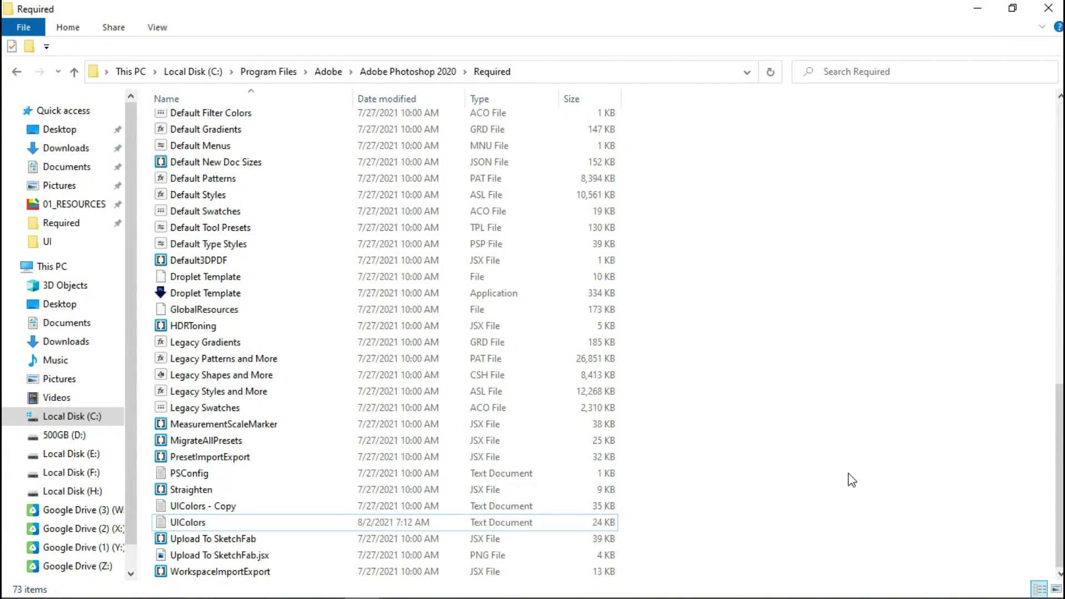
pyautogui.rightClick(848, 474)
pyautogui.click(885, 341)
pyautogui.click(463, 191)
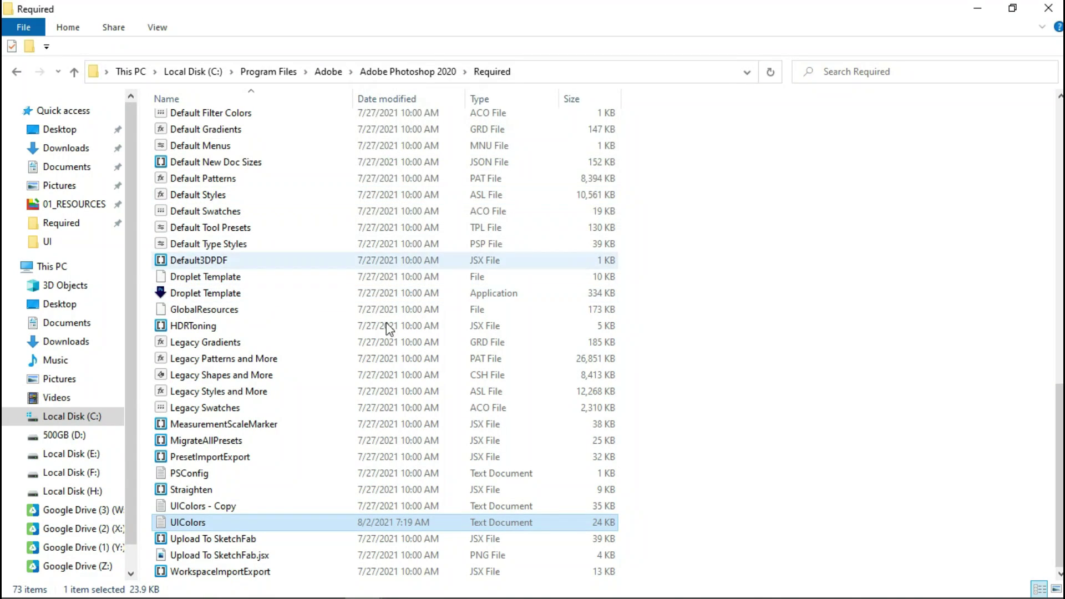
pyautogui.click(977, 7)
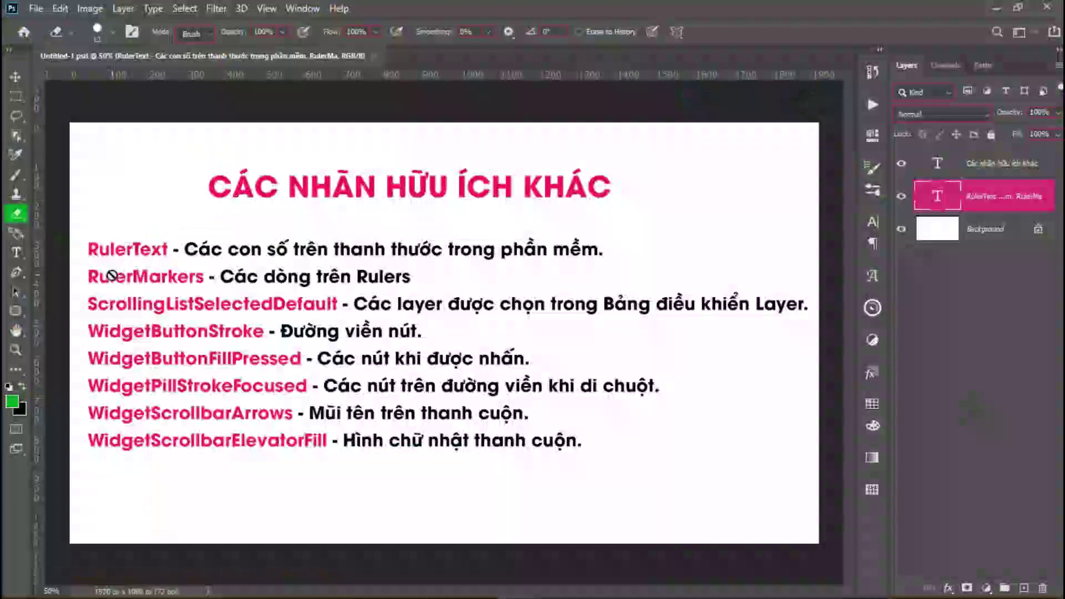
# Try the brush, clone stamp, eraser, type, pen and path selection tools to preview the green colours
pyautogui.click(17, 175)
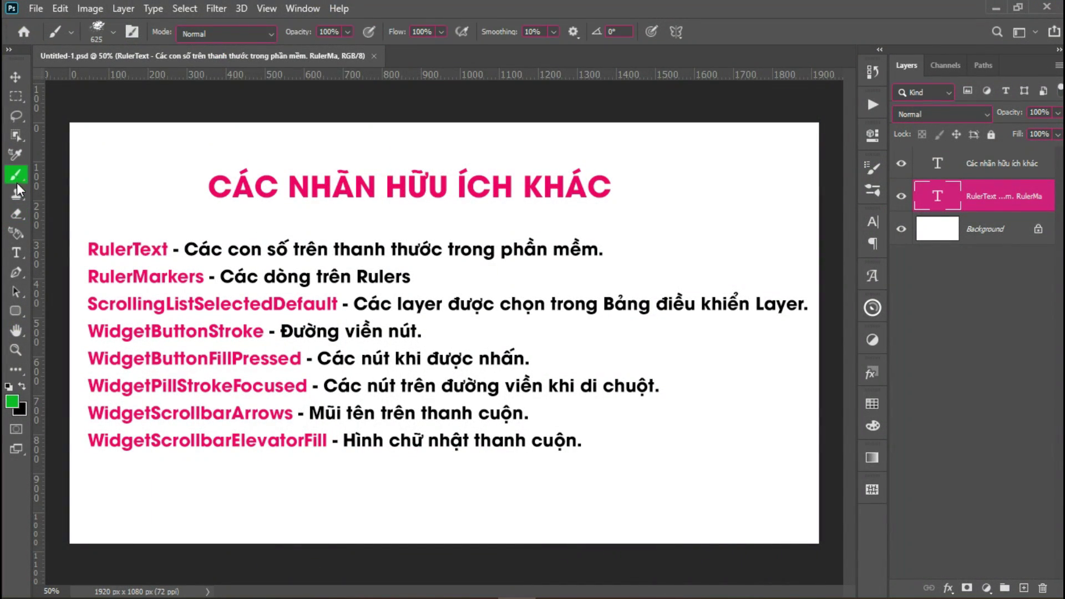
pyautogui.click(15, 194)
pyautogui.click(15, 213)
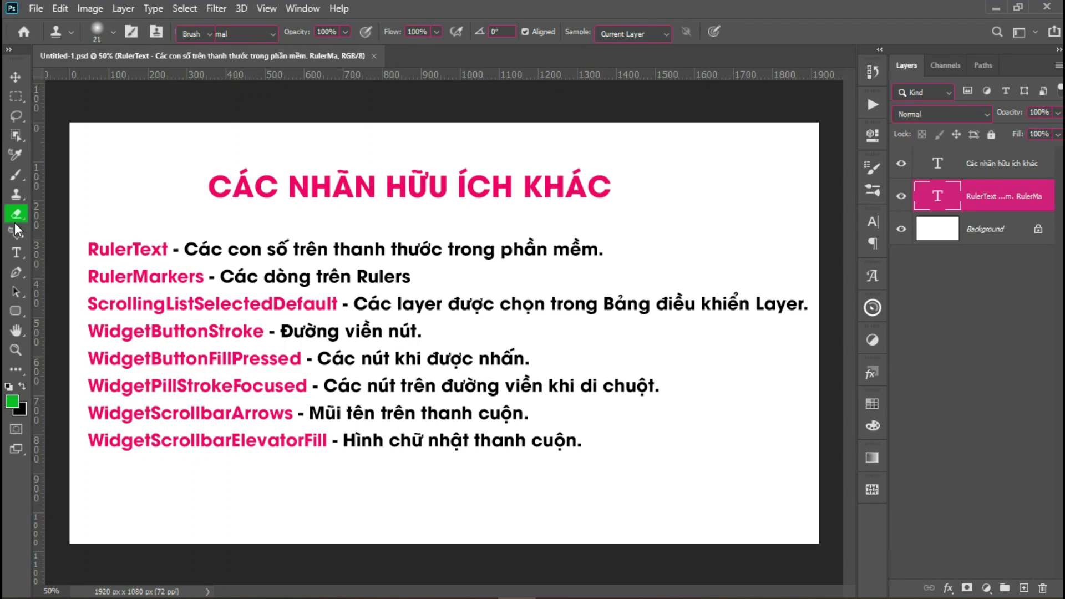
pyautogui.click(16, 253)
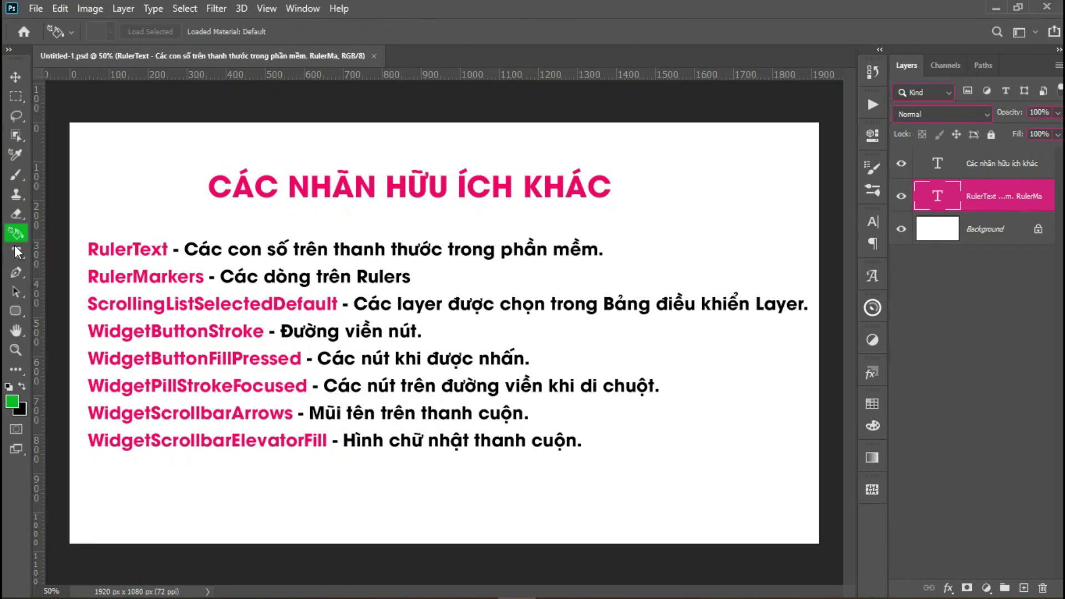
pyautogui.rightClick(15, 278)
pyautogui.click(15, 287)
pyautogui.rightClick(18, 294)
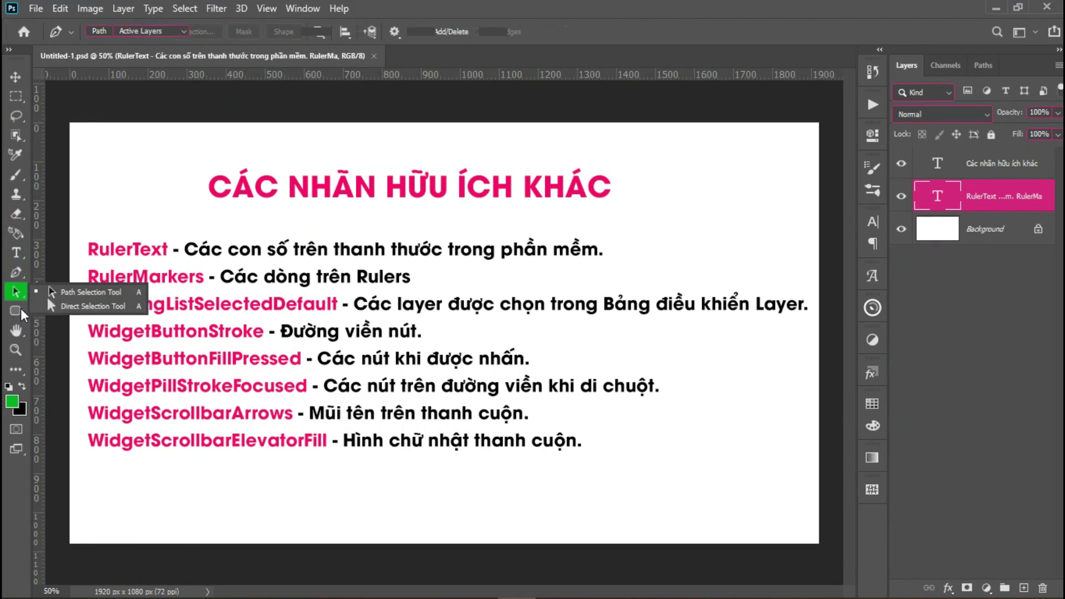
# Generate three random colour sets in UIColors while scrolling through its list
pyautogui.moveTo(545, 62); pyautogui.dragTo(707, 68)
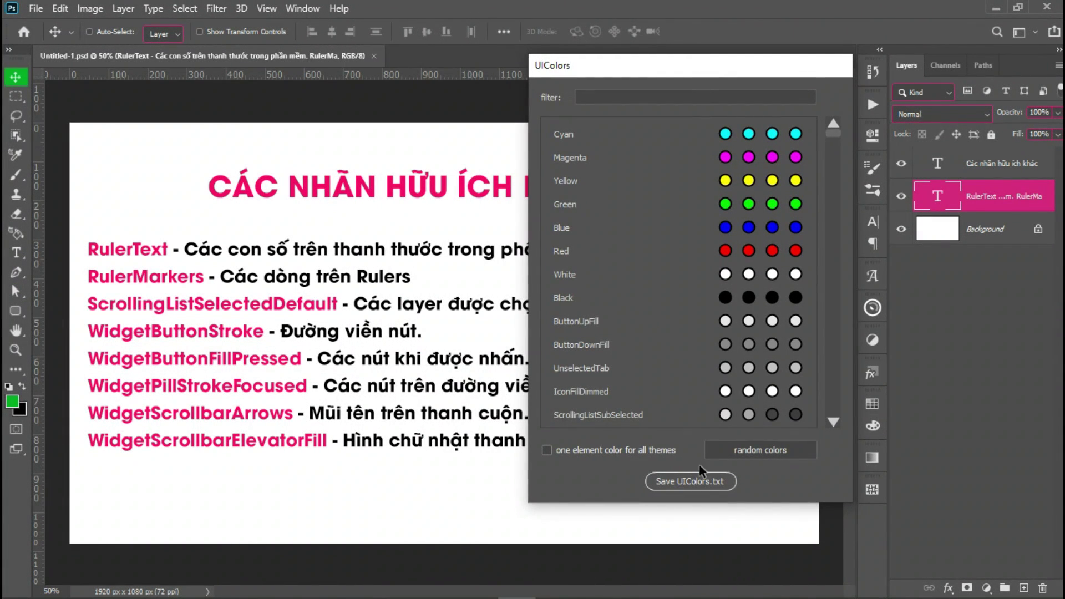
pyautogui.click(763, 457)
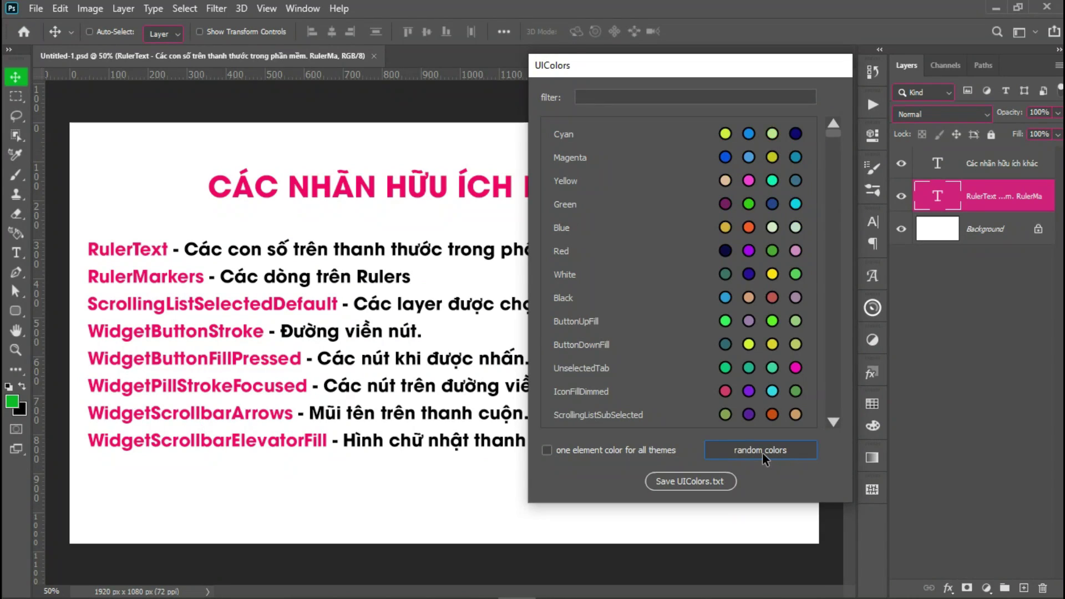
pyautogui.click(762, 453)
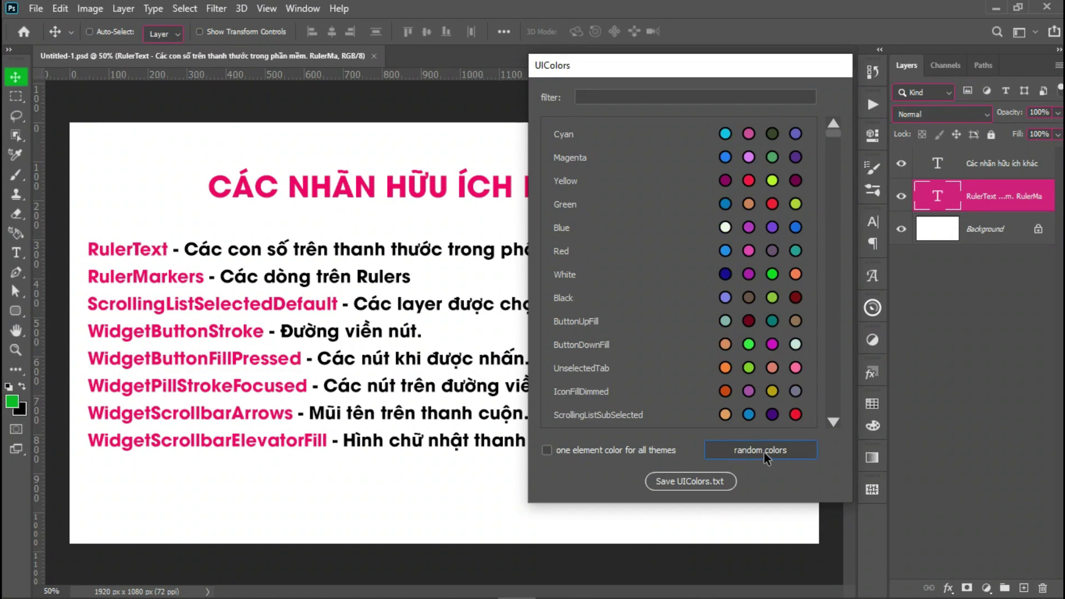
pyautogui.moveTo(834, 134); pyautogui.dragTo(836, 156)
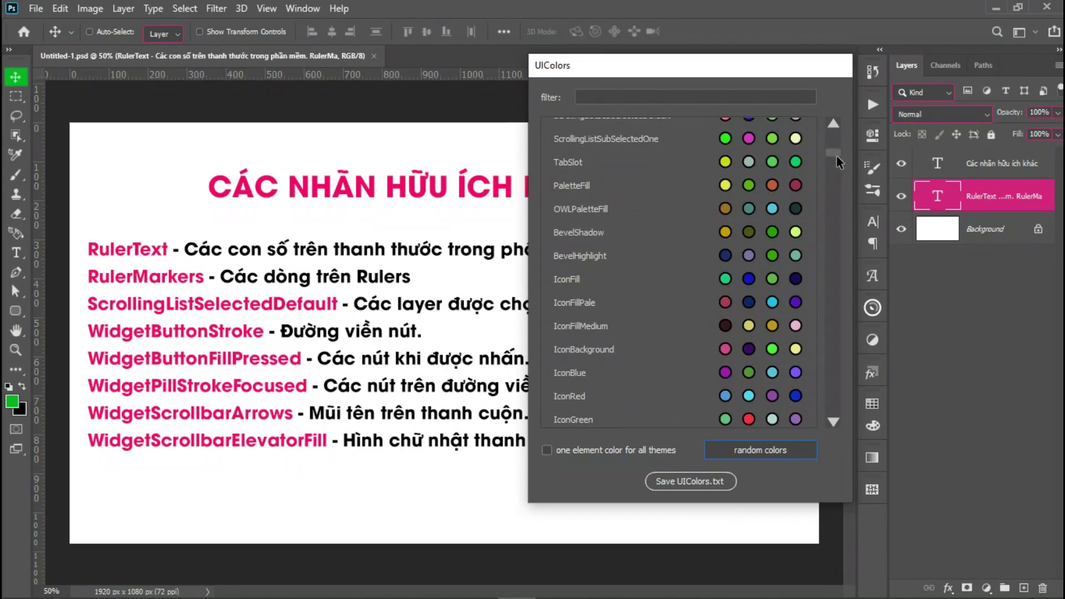
pyautogui.click(771, 451)
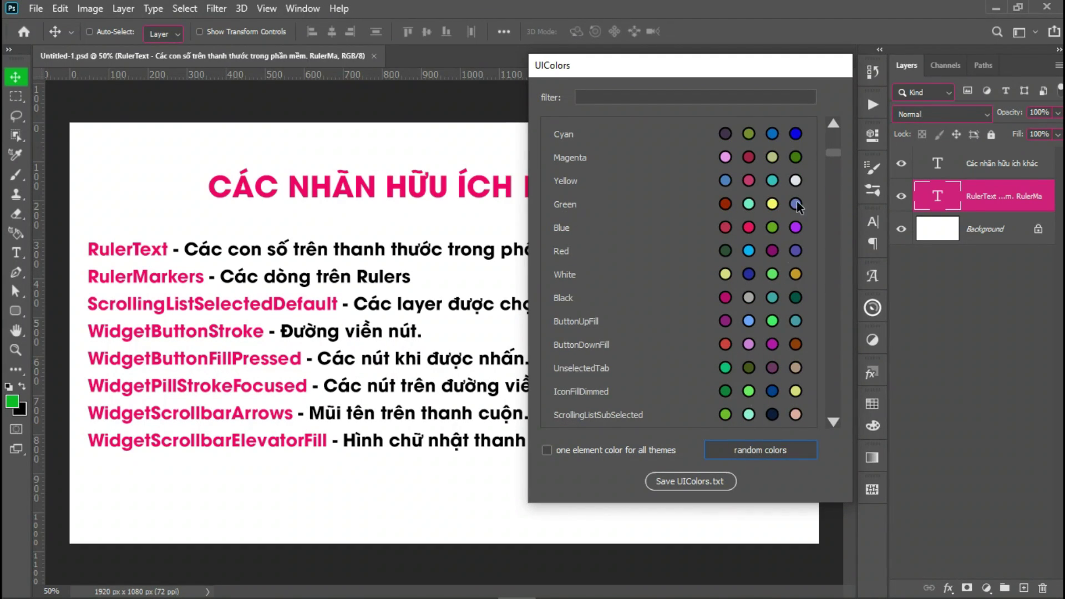
pyautogui.moveTo(830, 154); pyautogui.dragTo(830, 164)
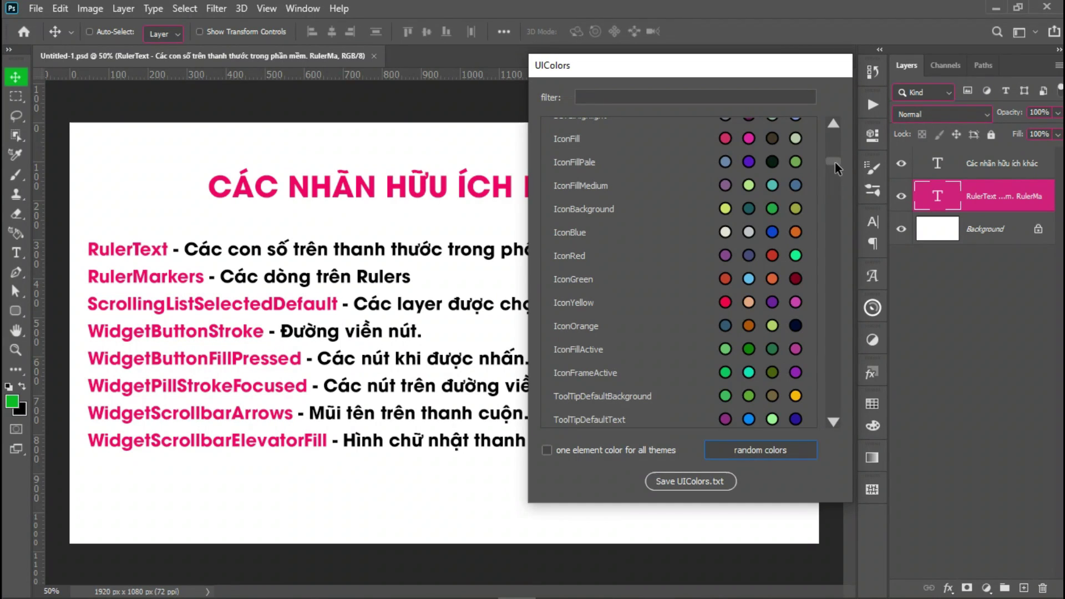
pyautogui.moveTo(834, 162); pyautogui.dragTo(837, 196)
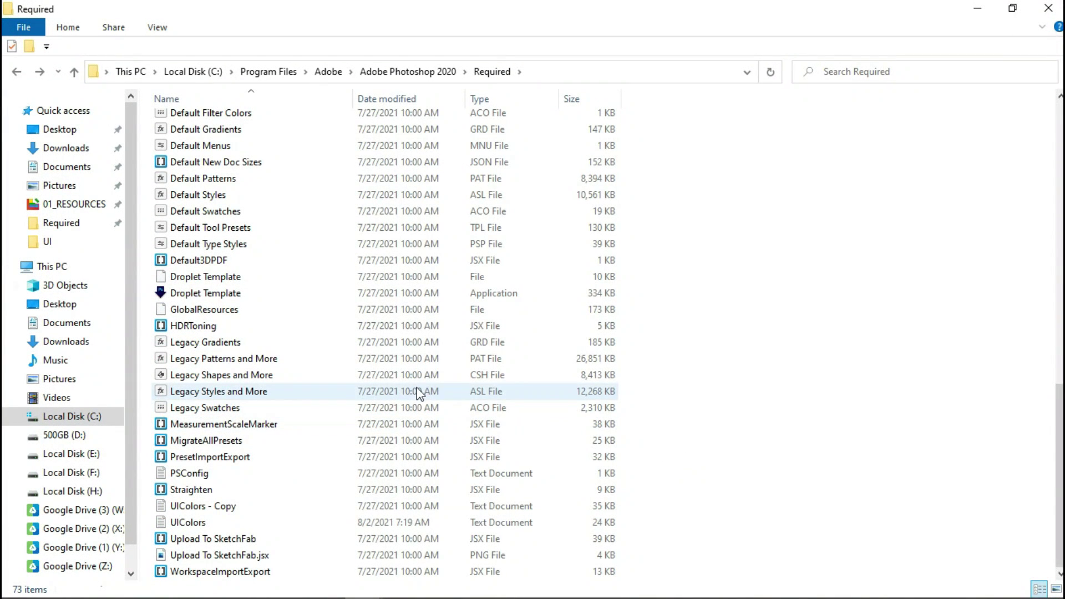
# Copy the UIColors - Copy backup into the UI folder
pyautogui.click(208, 506)
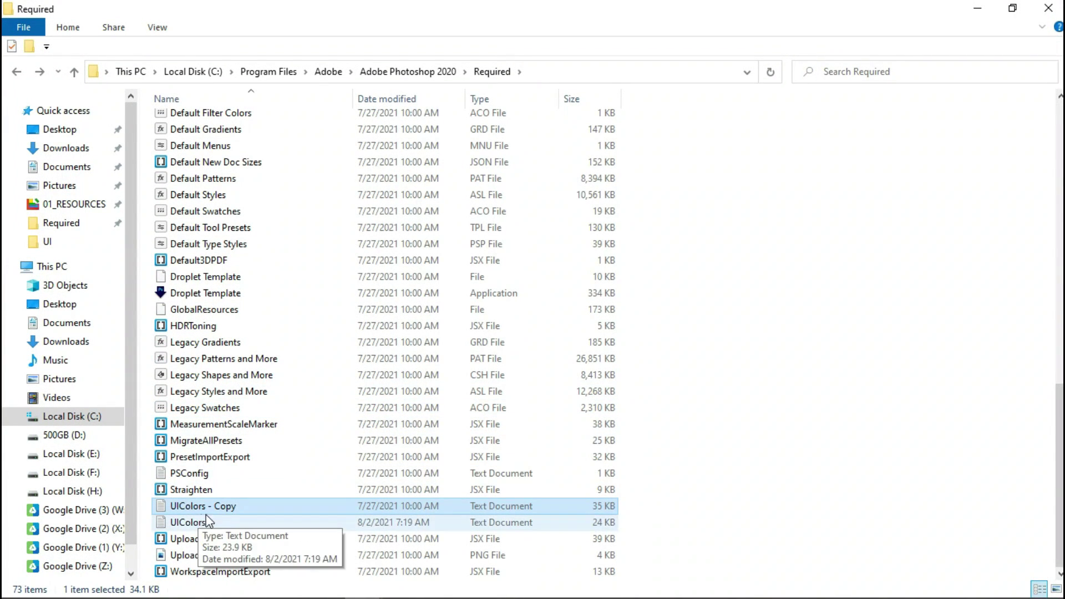
pyautogui.rightClick(226, 510)
pyautogui.click(264, 421)
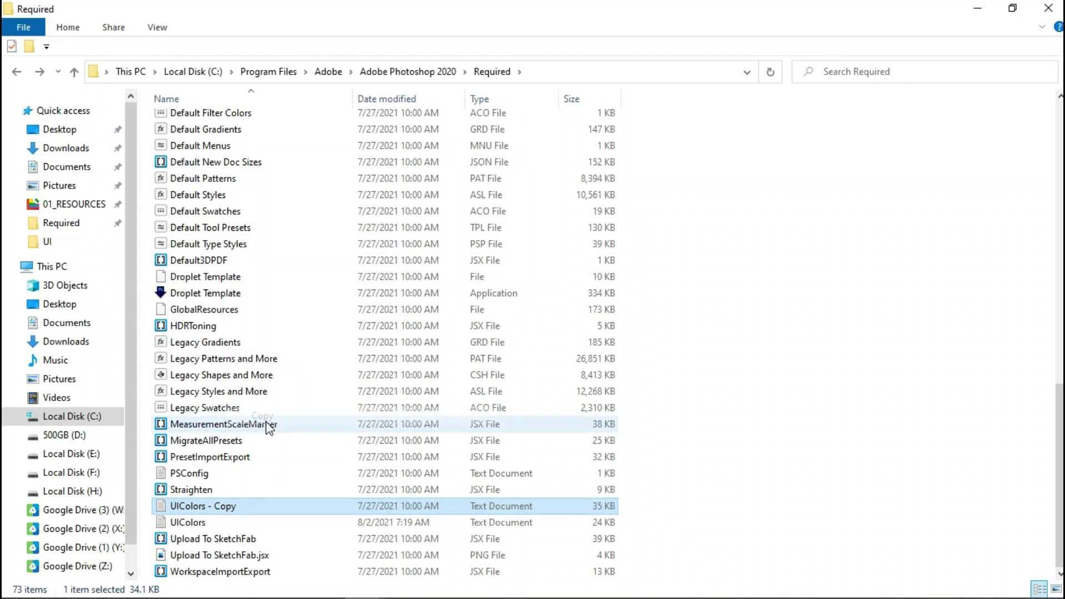
pyautogui.rightClick(438, 210)
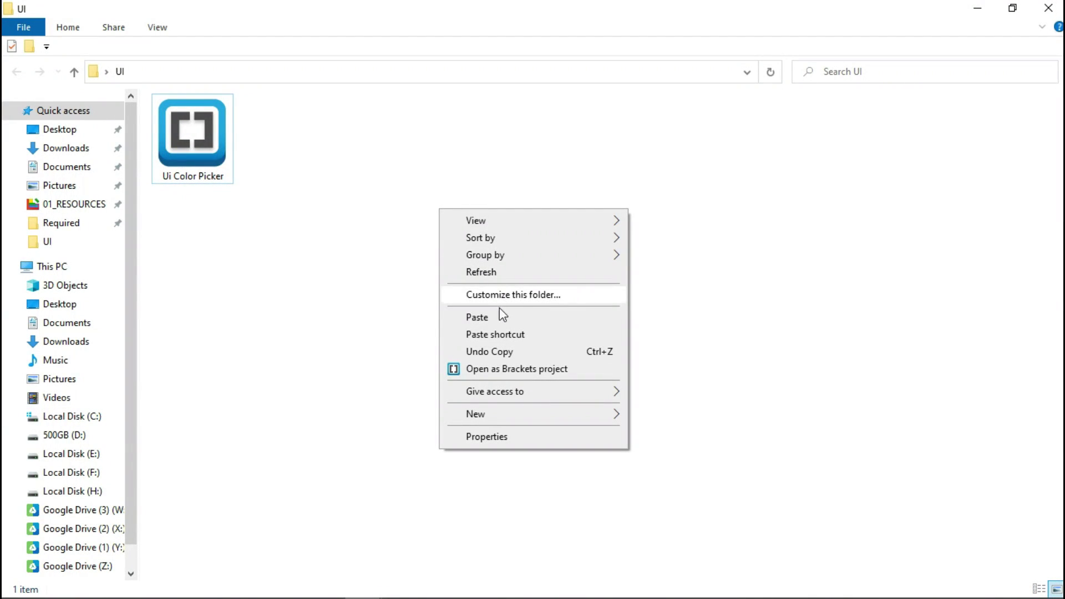
pyautogui.click(499, 317)
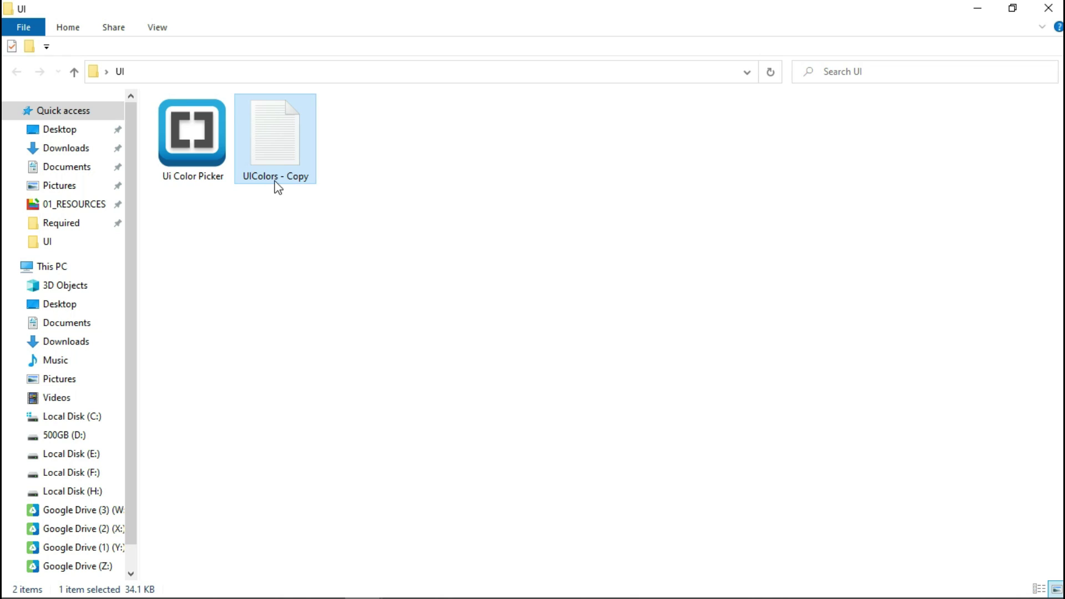
# Copy that backup back into Required, replacing the current UIColors.txt with the original
pyautogui.rightClick(265, 166)
pyautogui.click(299, 474)
pyautogui.hotkey('alt', 'Left')
pyautogui.rightClick(830, 498)
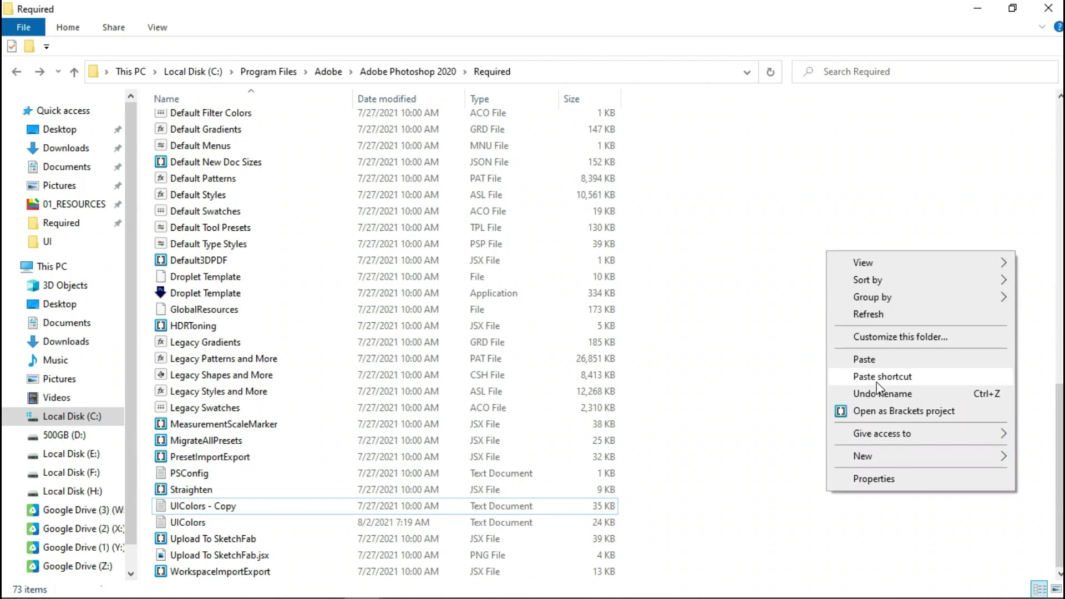
pyautogui.click(877, 357)
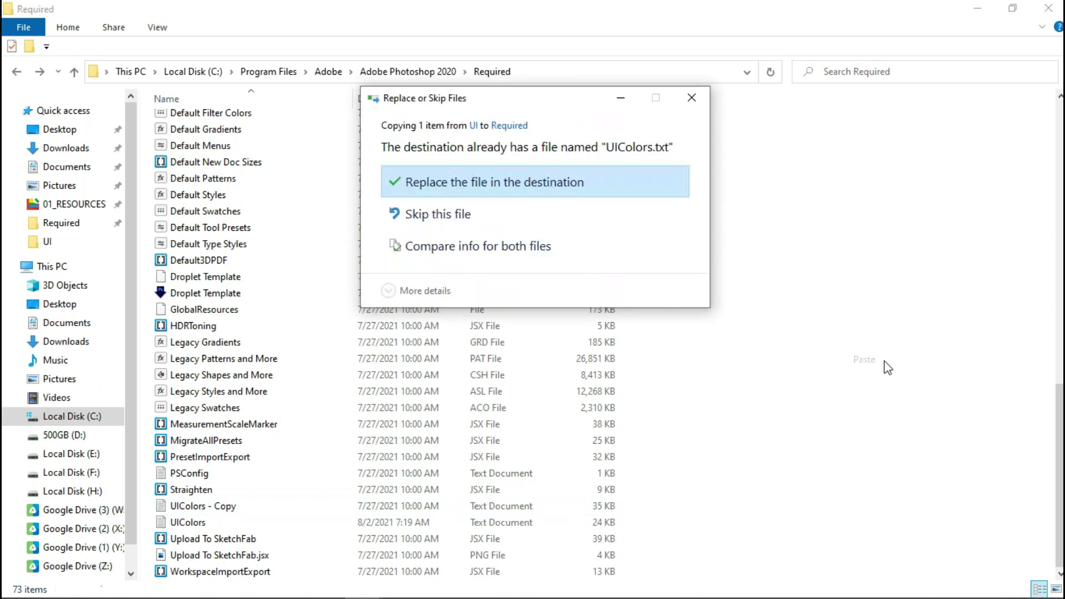
pyautogui.click(468, 193)
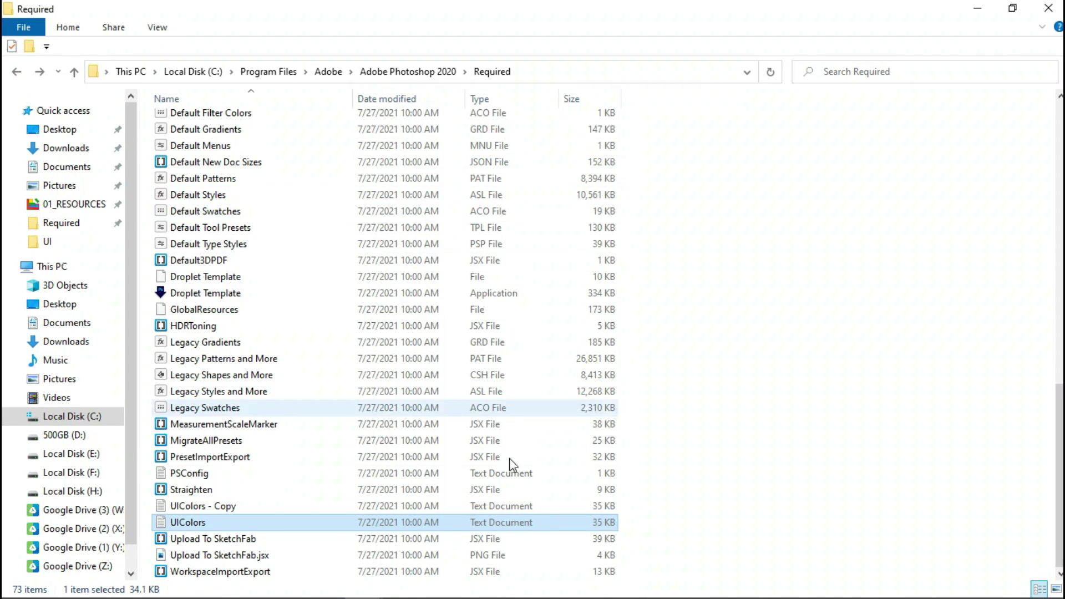